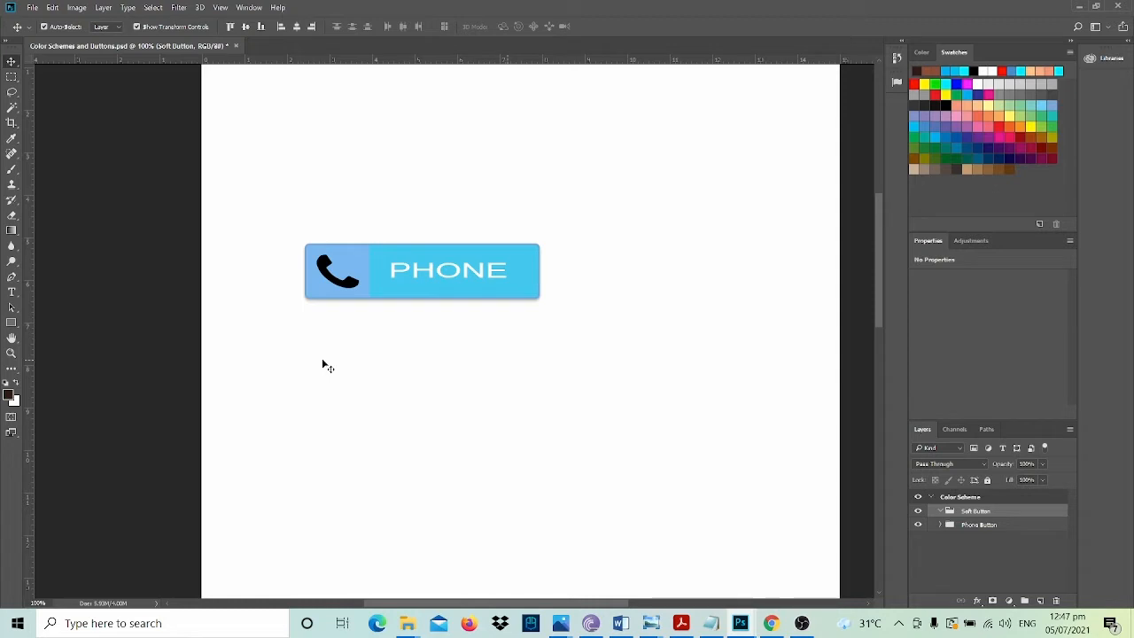
Draw a rounded rectangle about 408 px wide with a 10 px radius below the phone button, inside the Soft Button group.
{"action": "left_click", "coordinate": [11, 324]}
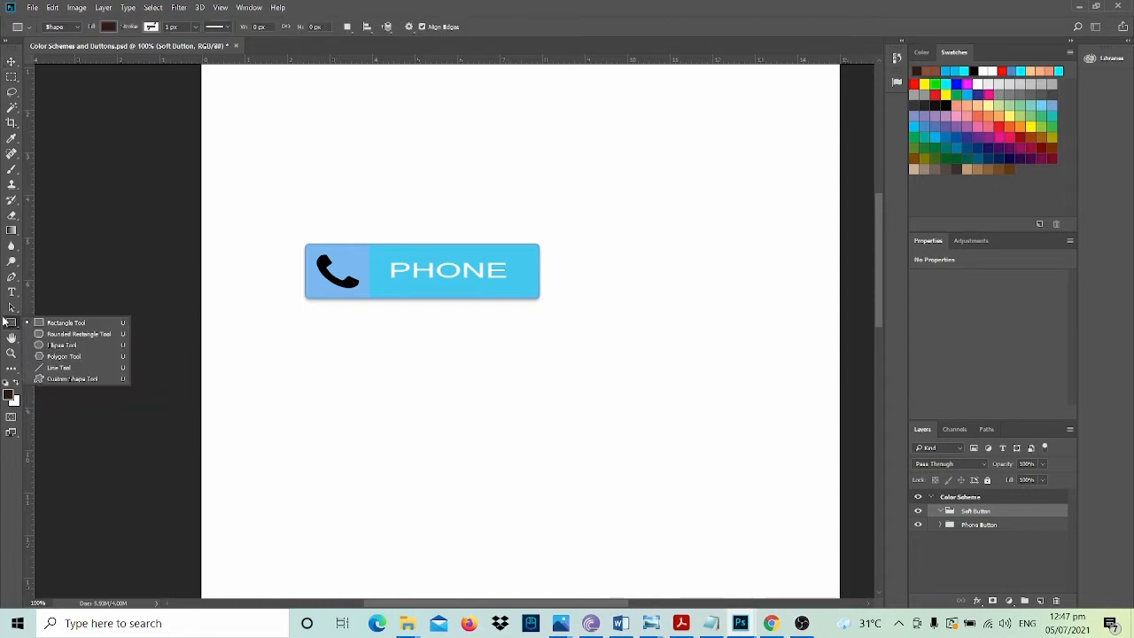
{"action": "left_click", "coordinate": [60, 335]}
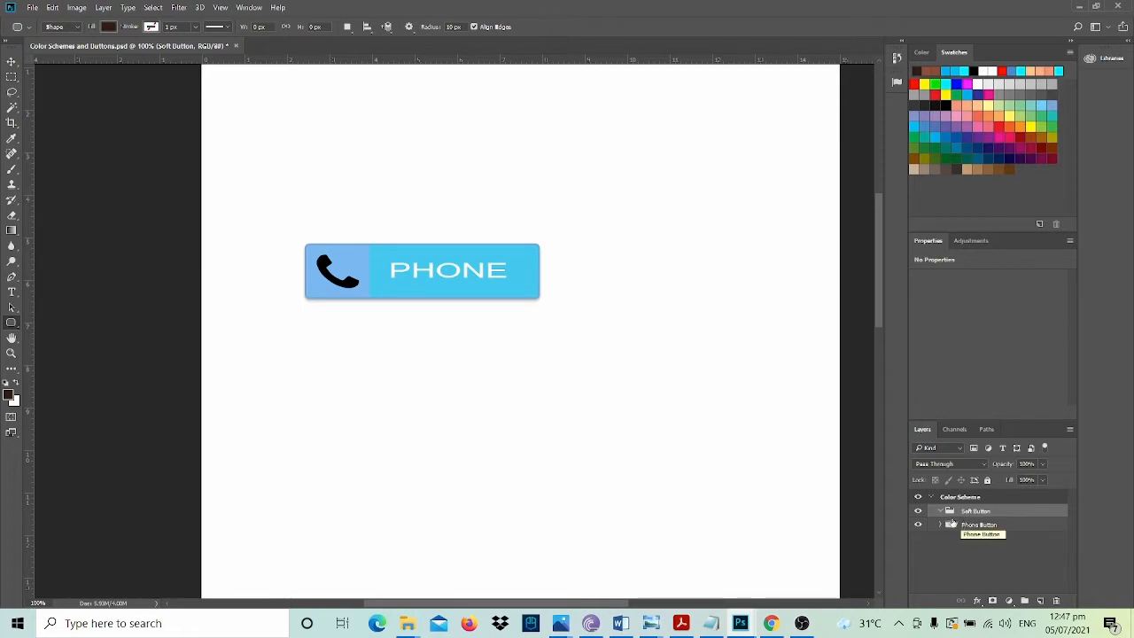
{"action": "left_click", "coordinate": [940, 512]}
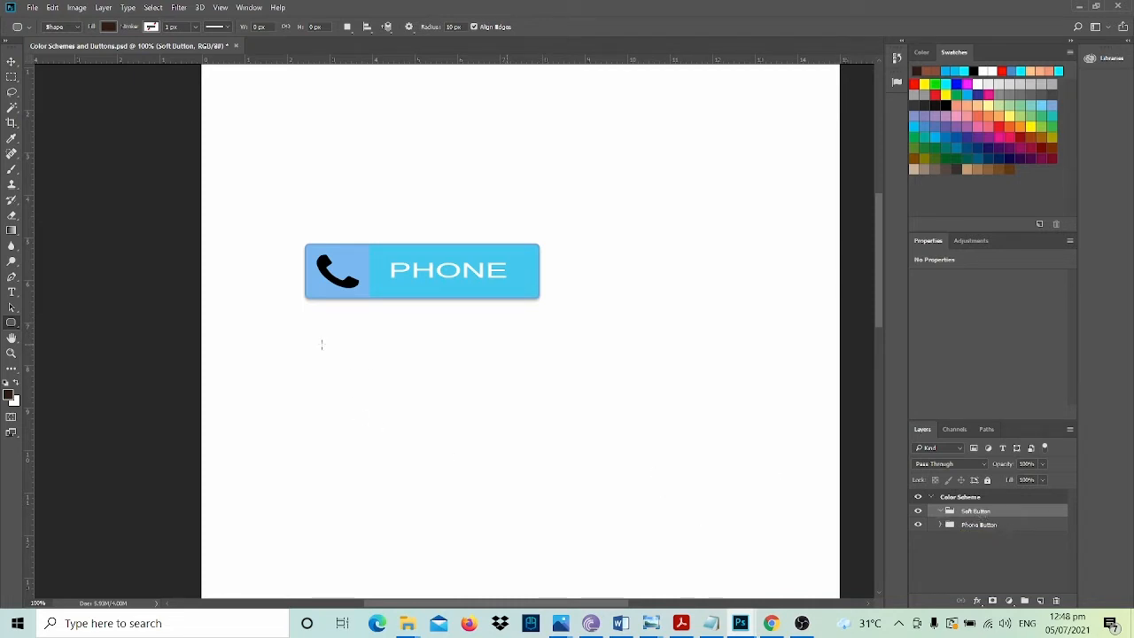
{"action": "left_click_drag", "start_coordinate": [304, 340], "coordinate": [546, 405]}
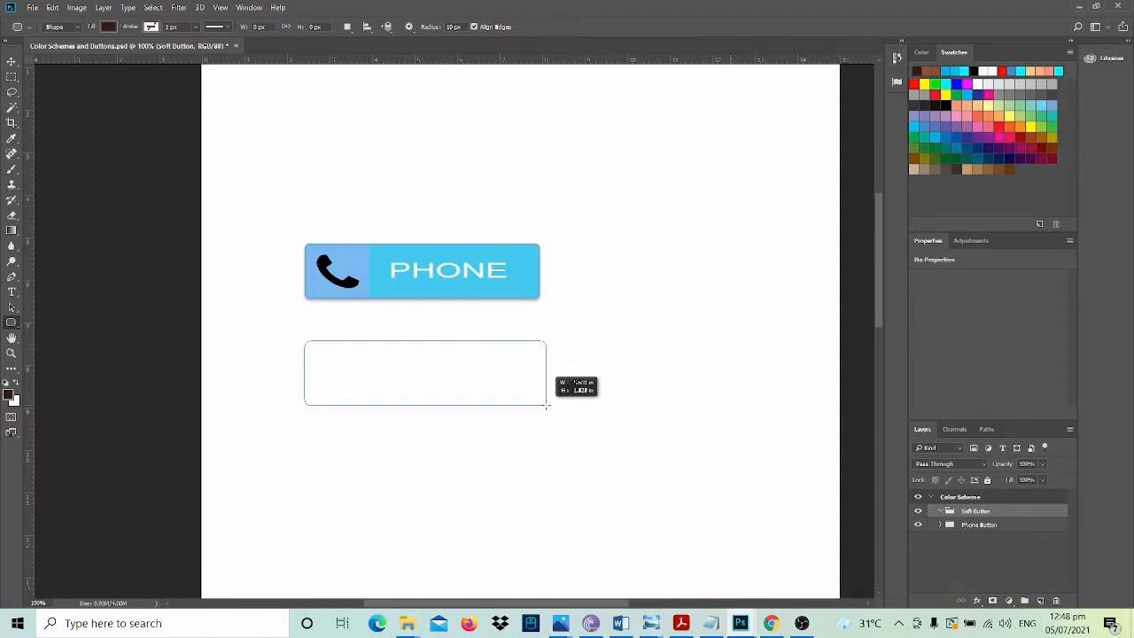
{"action": "left_click_drag", "start_coordinate": [546, 405], "coordinate": [546, 408]}
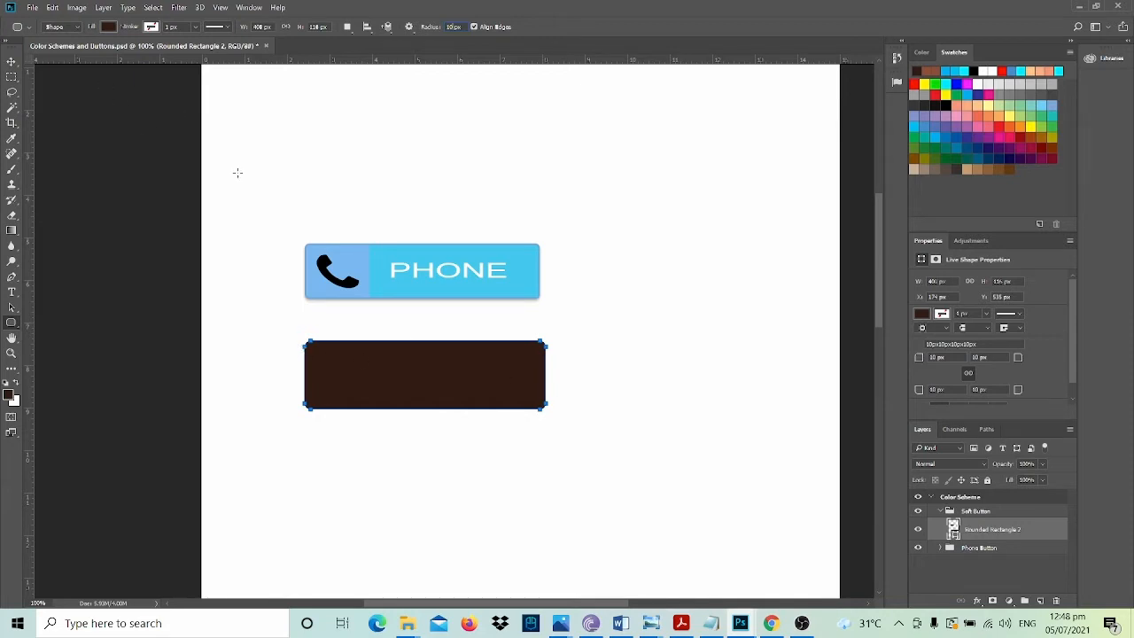
Move the rounded rectangle under the phone button, align its end with that button and transform it to about 407 by 100 px.
{"action": "left_click", "coordinate": [11, 61]}
{"action": "left_click_drag", "start_coordinate": [498, 383], "coordinate": [488, 381]}
{"action": "key", "text": "ctrl+t"}
{"action": "left_click_drag", "start_coordinate": [303, 376], "coordinate": [303, 375]}
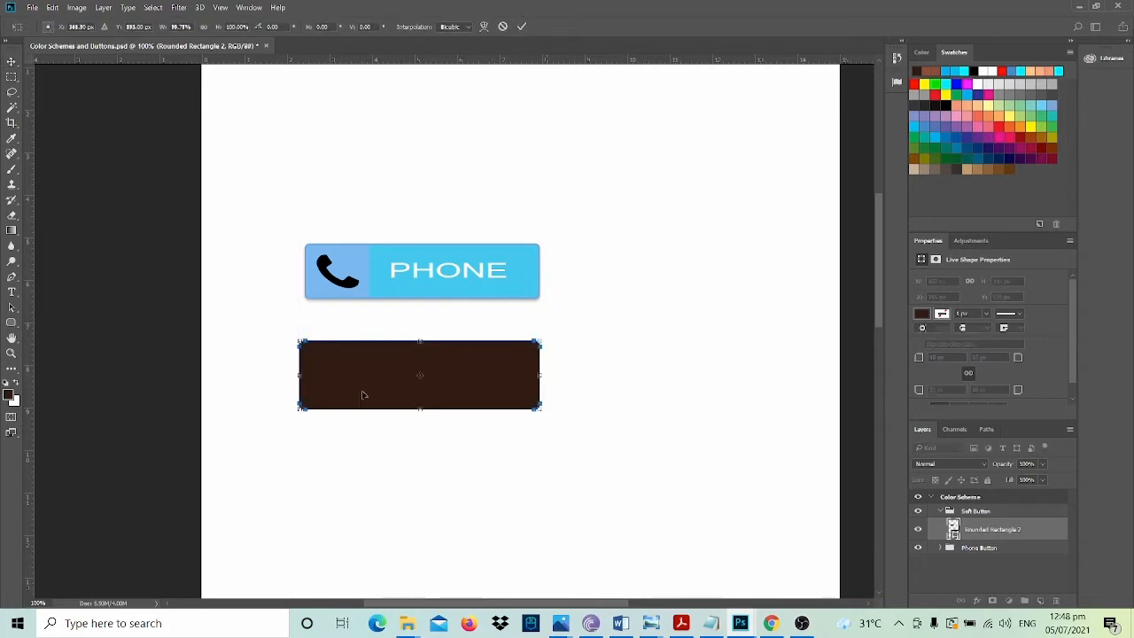
{"action": "left_click_drag", "start_coordinate": [420, 409], "coordinate": [421, 399]}
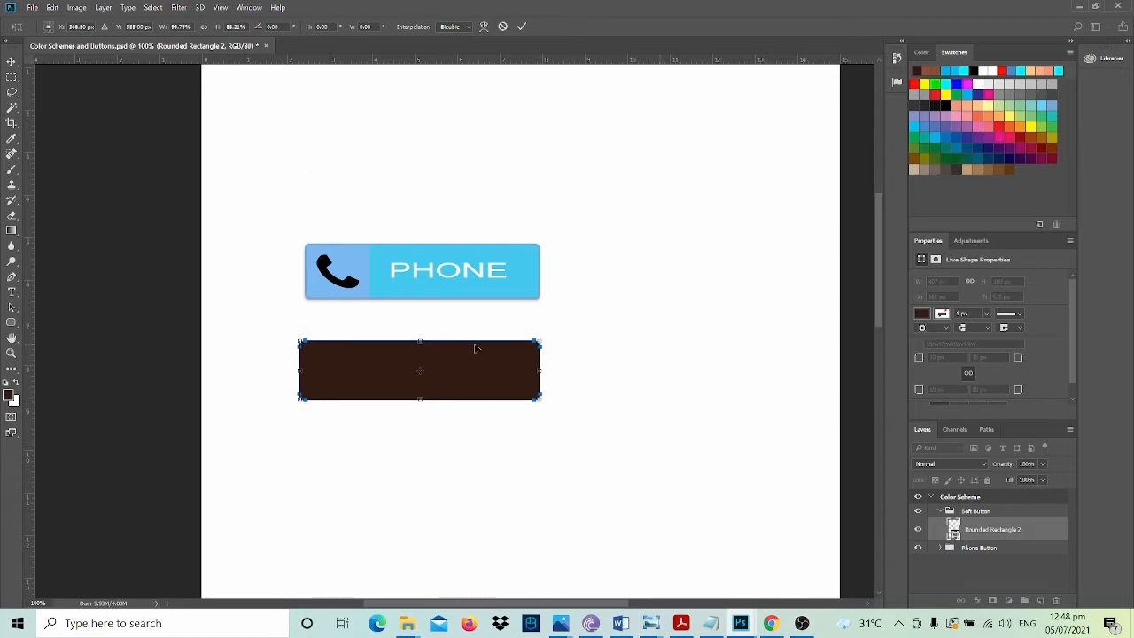
{"action": "left_click", "coordinate": [11, 62]}
{"action": "key", "text": "Return"}
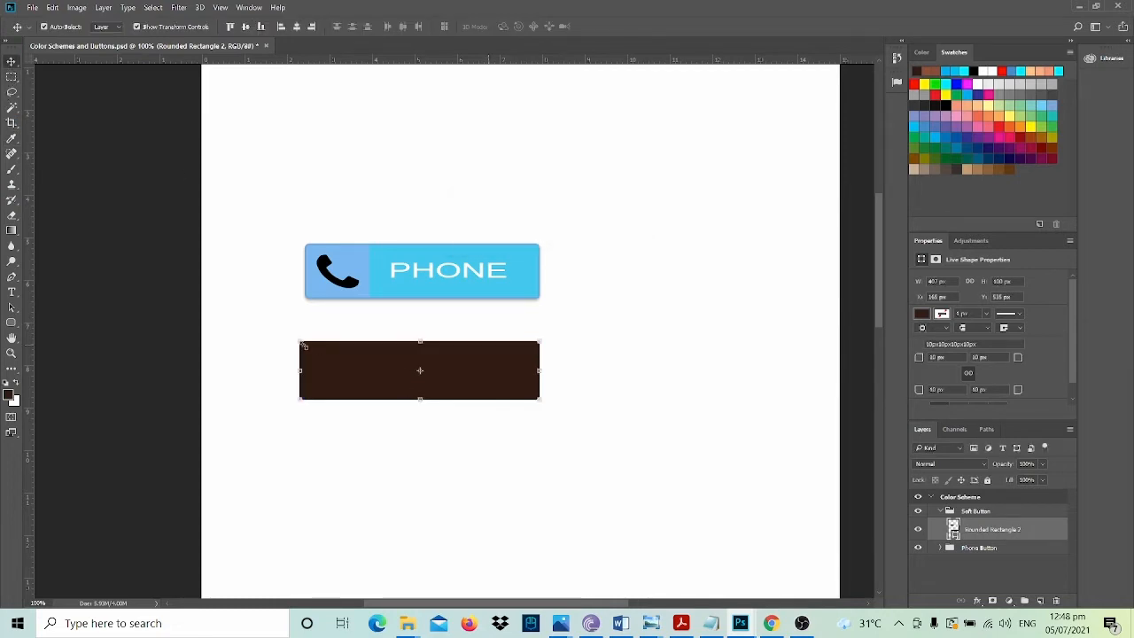
{"action": "double_click", "coordinate": [985, 532]}
{"action": "double_click", "coordinate": [953, 529]}
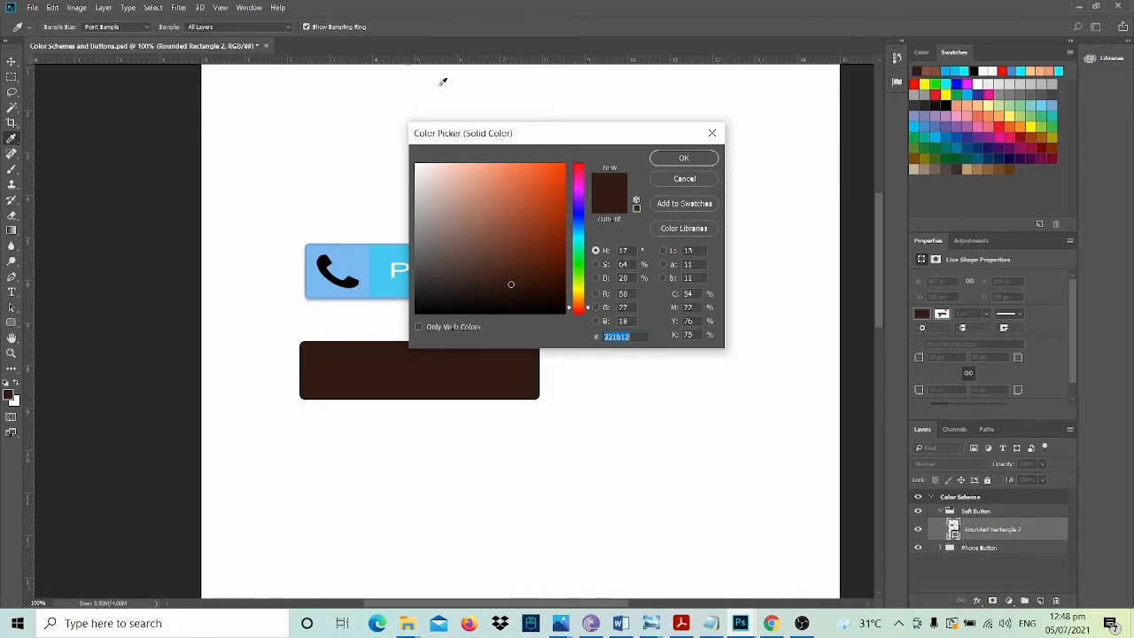
{"action": "left_click_drag", "start_coordinate": [557, 137], "coordinate": [652, 114]}
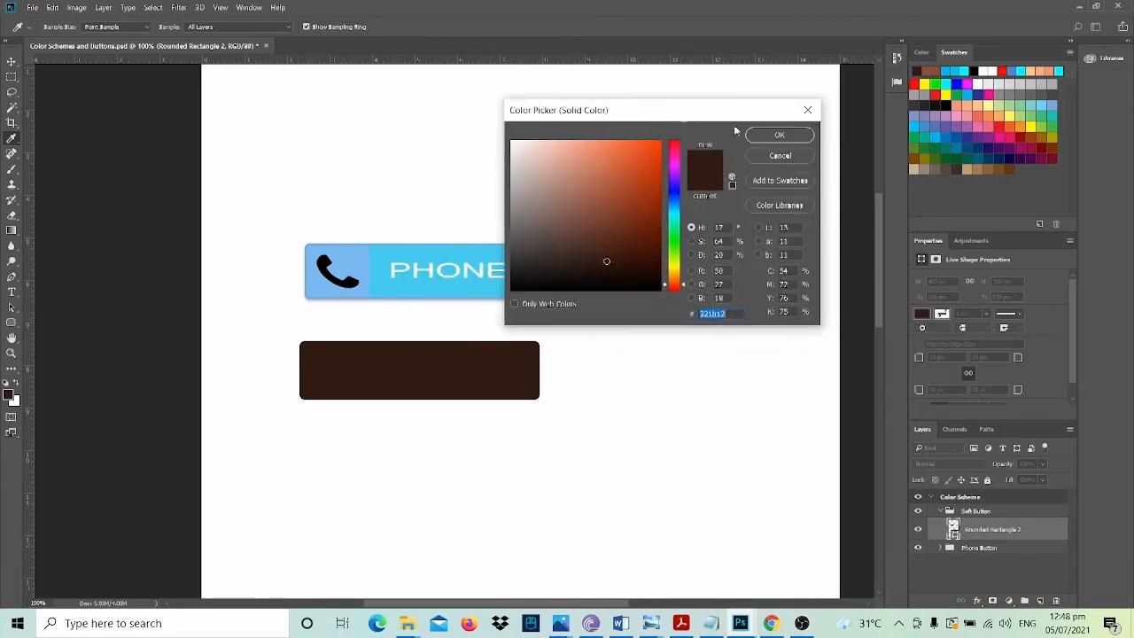
{"action": "left_click", "coordinate": [775, 156]}
Set the foreground colour to a lighter reddish brown.
{"action": "left_click", "coordinate": [9, 396]}
{"action": "left_click_drag", "start_coordinate": [607, 263], "coordinate": [611, 194]}
{"action": "left_click", "coordinate": [778, 136]}
{"action": "key", "text": "v"}
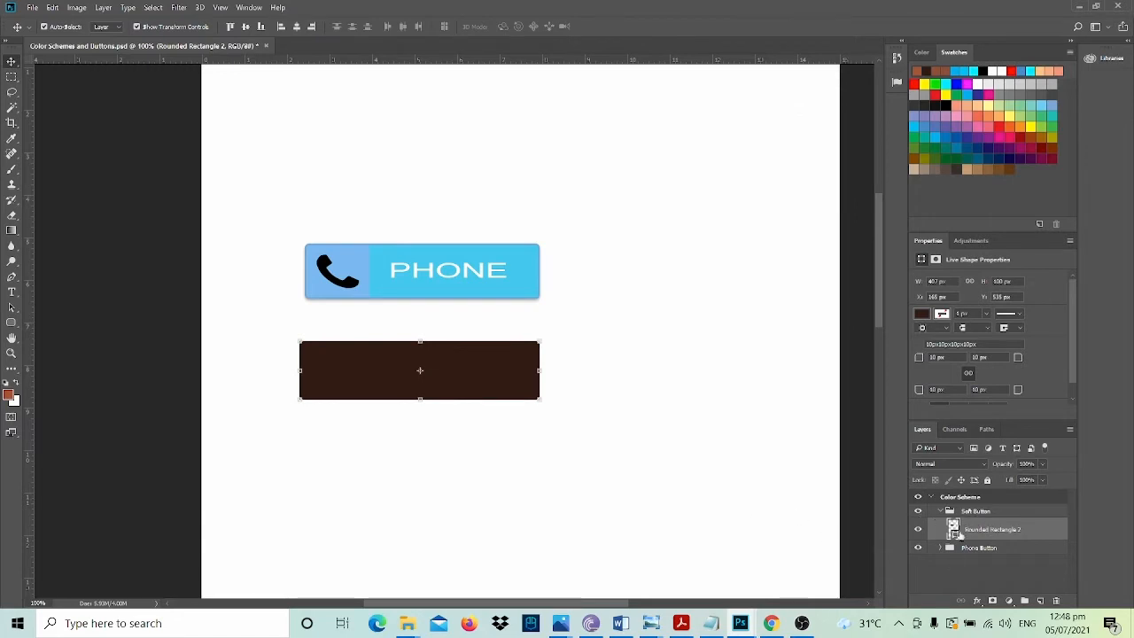
Change the rounded rectangle's solid fill to light blue 70c7eb and deselect the shape.
{"action": "double_click", "coordinate": [953, 527]}
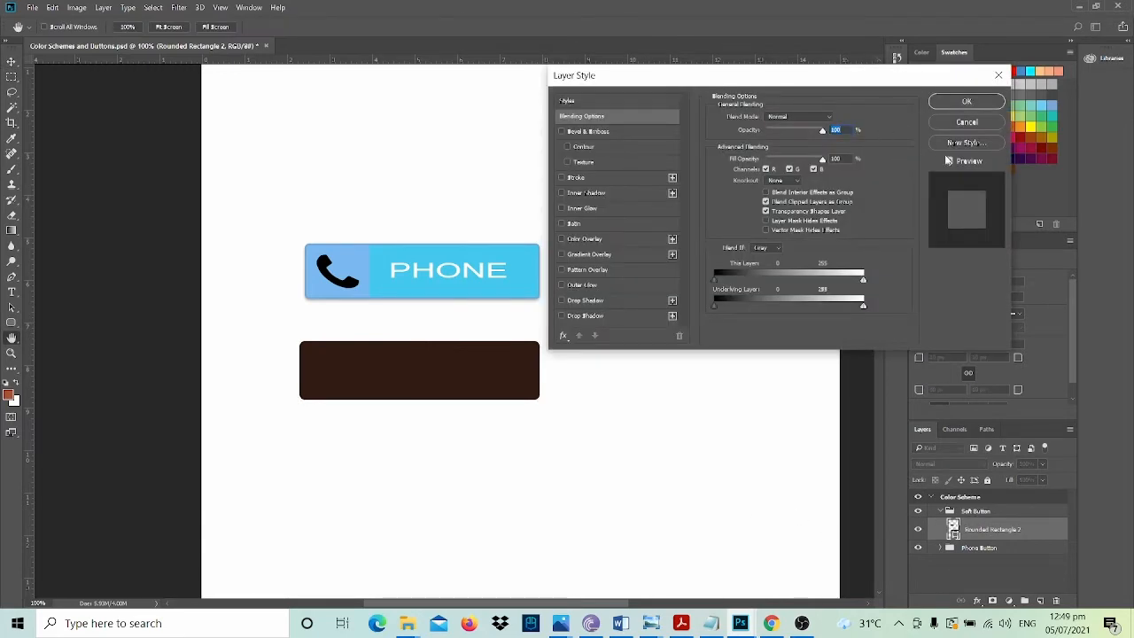
{"action": "left_click", "coordinate": [967, 124]}
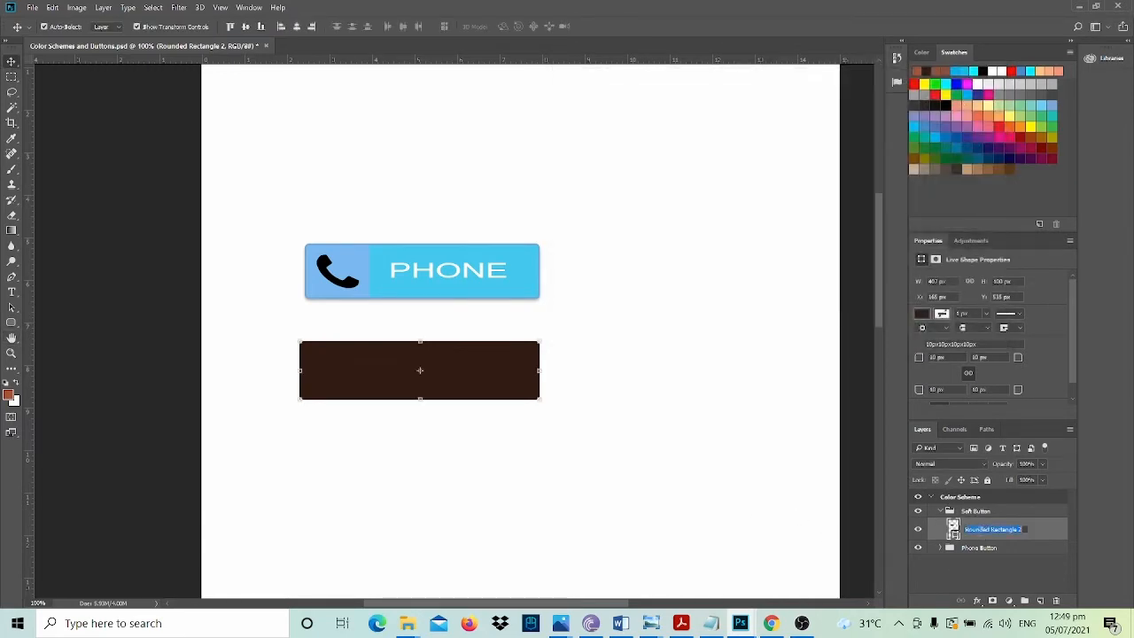
{"action": "double_click", "coordinate": [952, 530]}
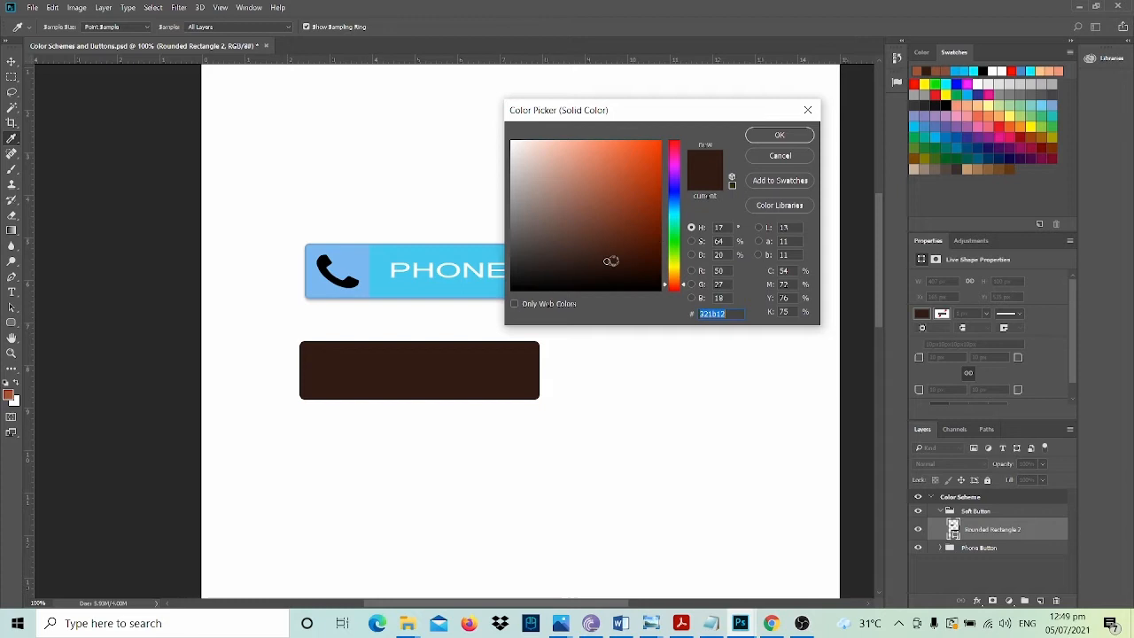
{"action": "left_click", "coordinate": [675, 211]}
{"action": "mouse_move", "coordinate": [608, 258]}
{"action": "left_mouse_down"}
{"action": "mouse_move", "coordinate": [600, 157]}
{"action": "mouse_move", "coordinate": [589, 152]}
{"action": "left_mouse_up"}
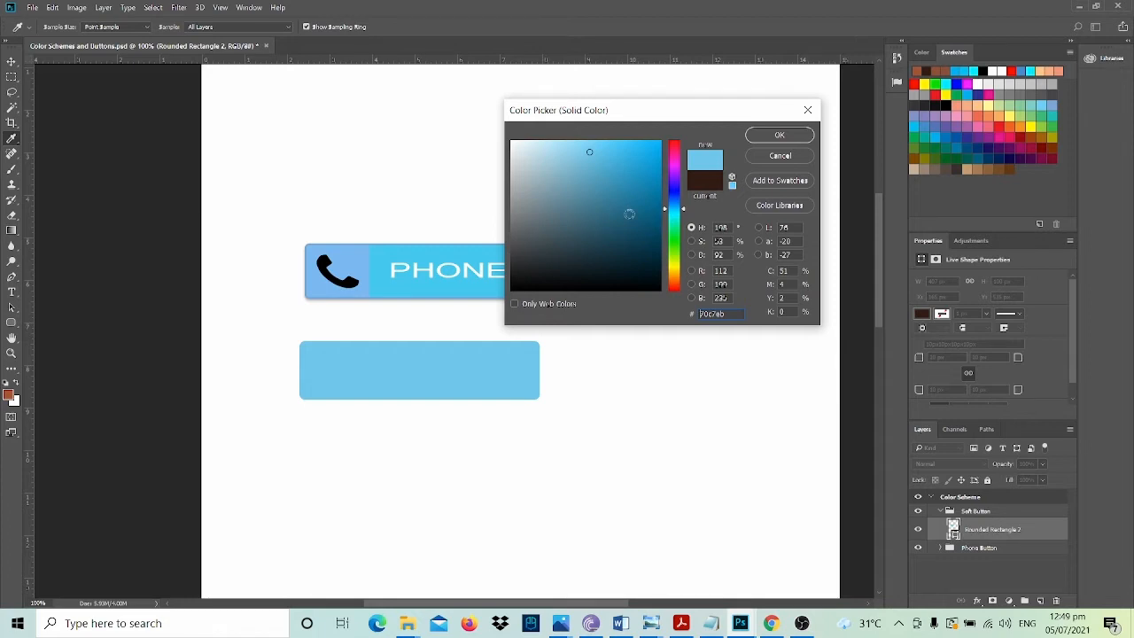
{"action": "left_click", "coordinate": [780, 135]}
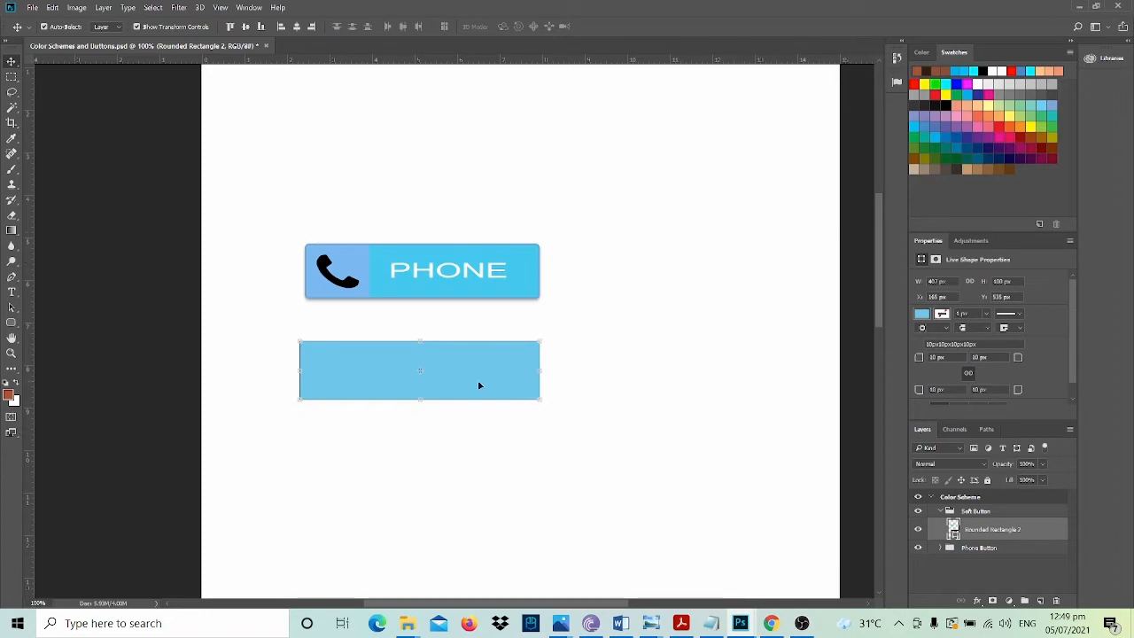
{"action": "left_click", "coordinate": [612, 360]}
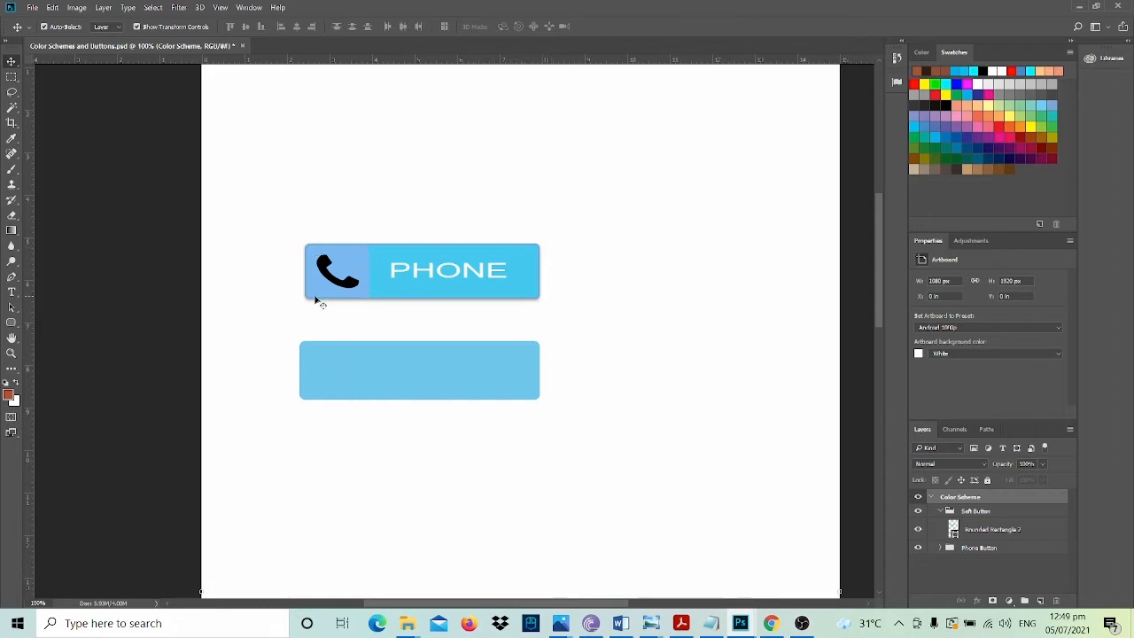
Draw a rectangle about 131 px wide over the left end of the light blue shape and place its layer above it in Soft Button.
{"action": "left_click", "coordinate": [12, 322]}
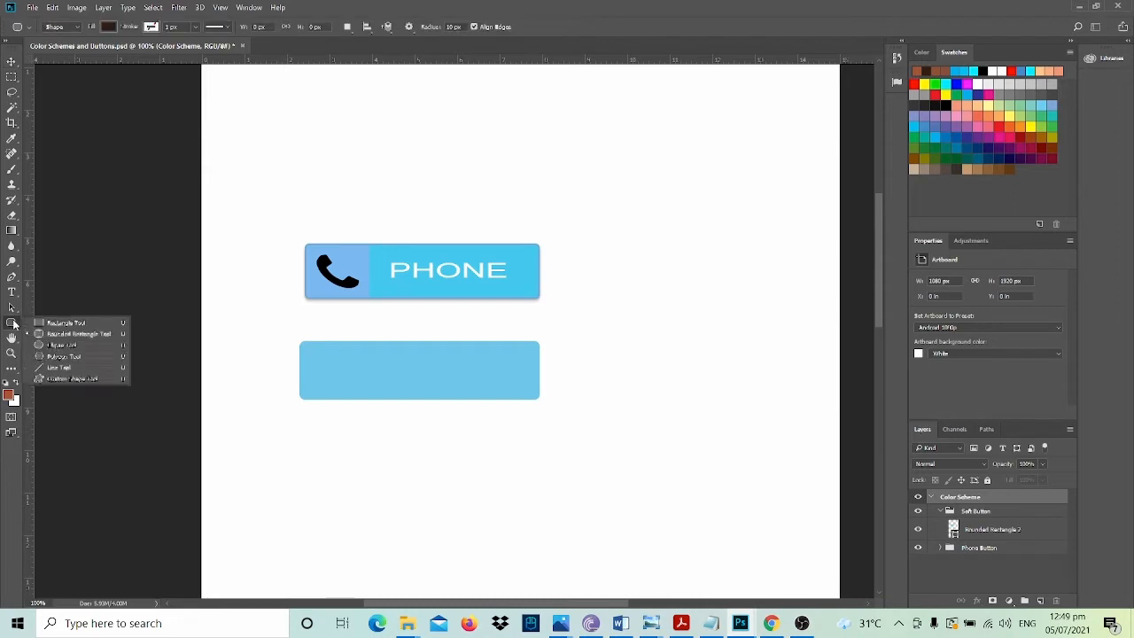
{"action": "left_click", "coordinate": [62, 323]}
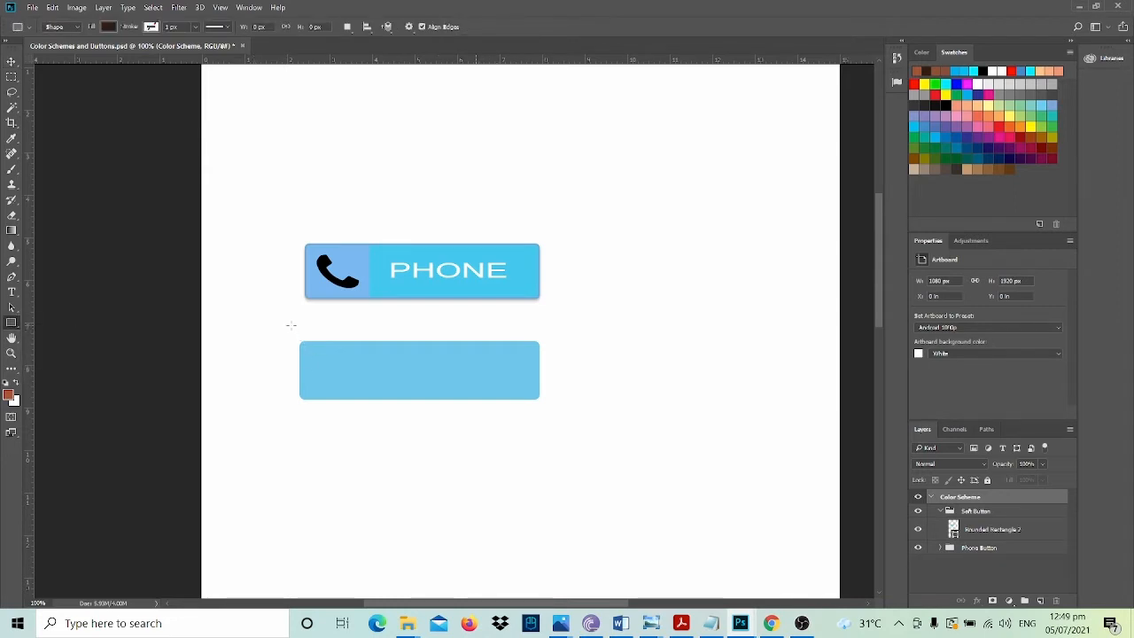
{"action": "left_click_drag", "start_coordinate": [291, 325], "coordinate": [369, 417]}
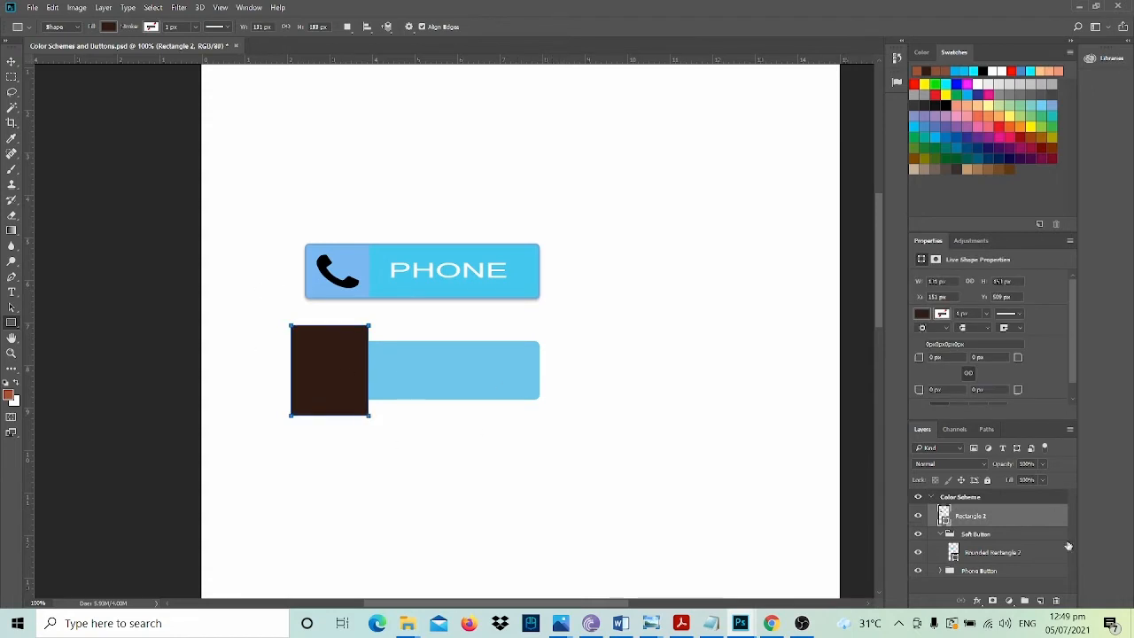
{"action": "left_click_drag", "start_coordinate": [988, 525], "coordinate": [994, 547]}
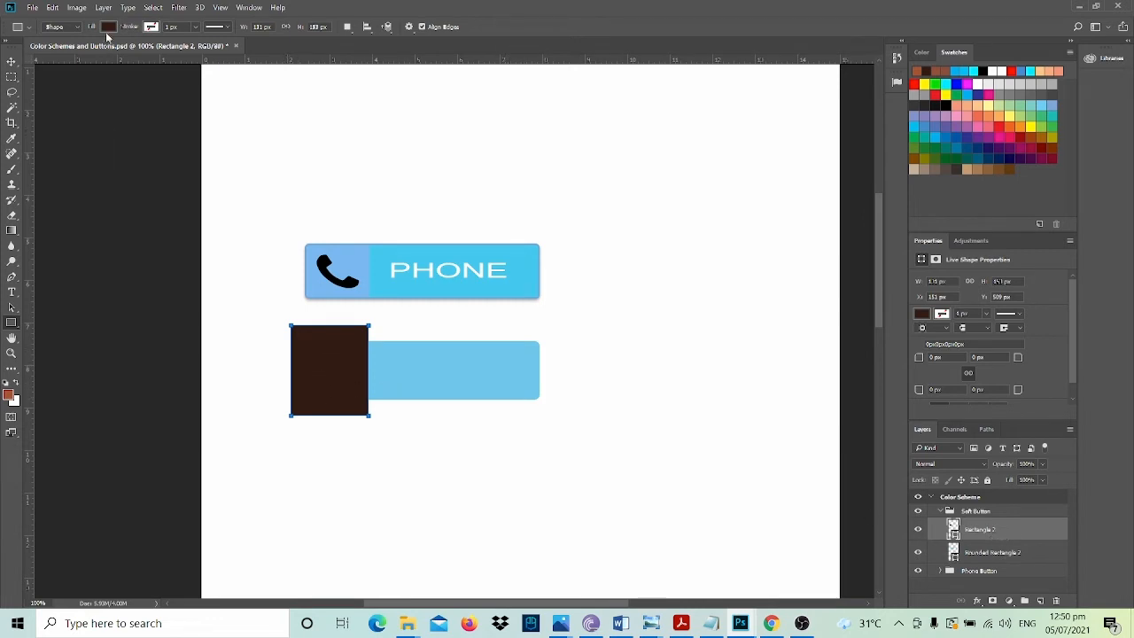
Try several recently used blues on the new rectangle and fill it with the medium blue.
{"action": "left_click", "coordinate": [108, 28]}
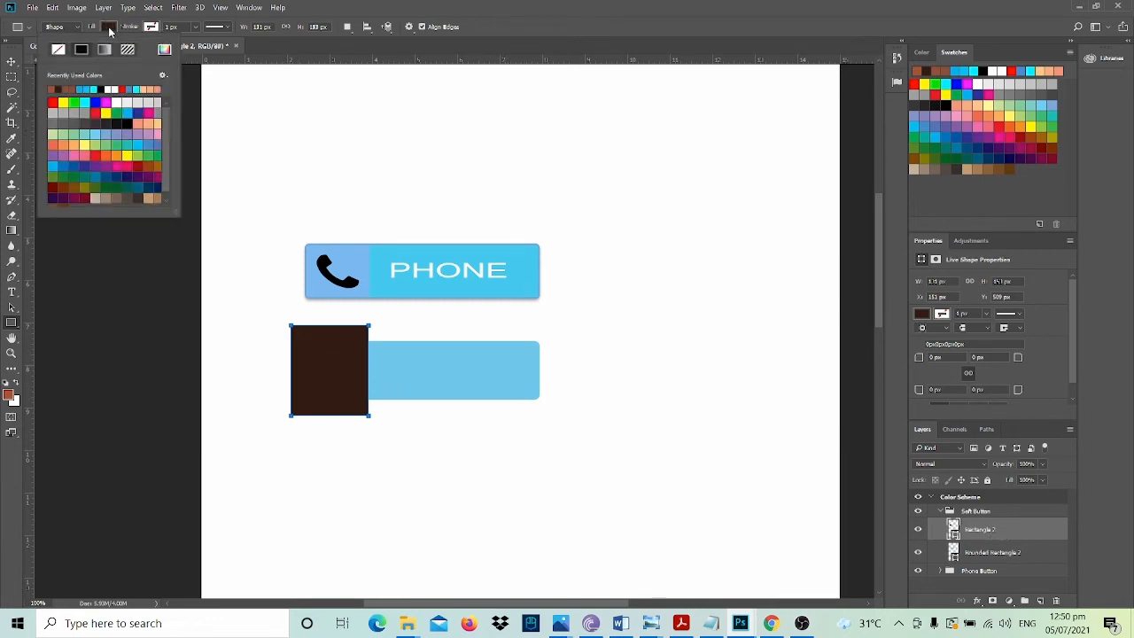
{"action": "left_click", "coordinate": [92, 89]}
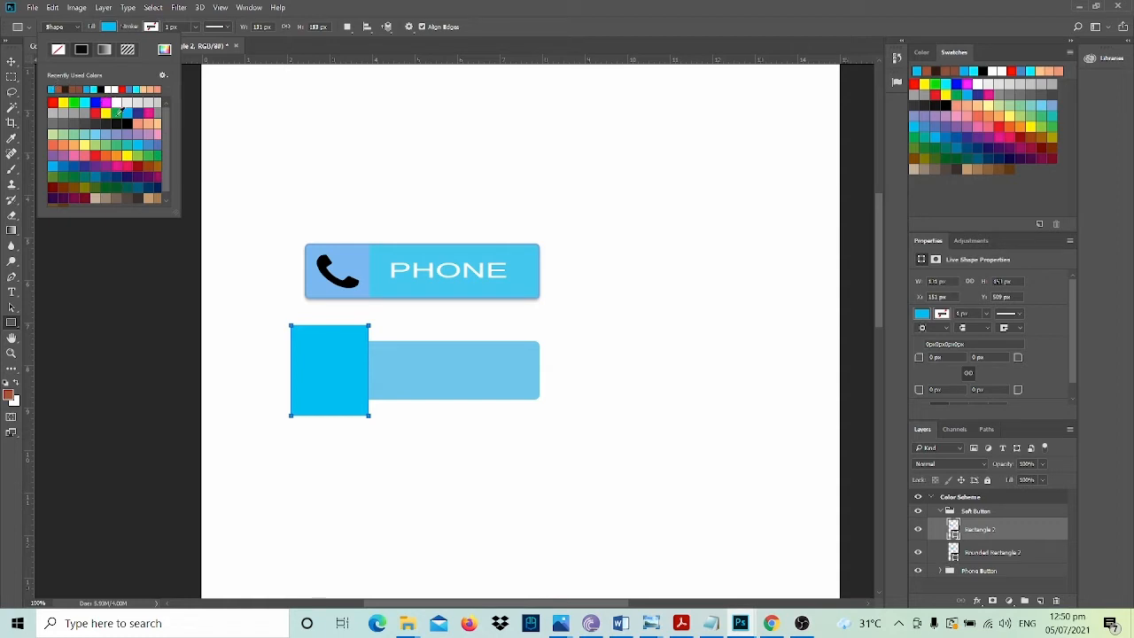
{"action": "left_click", "coordinate": [134, 88]}
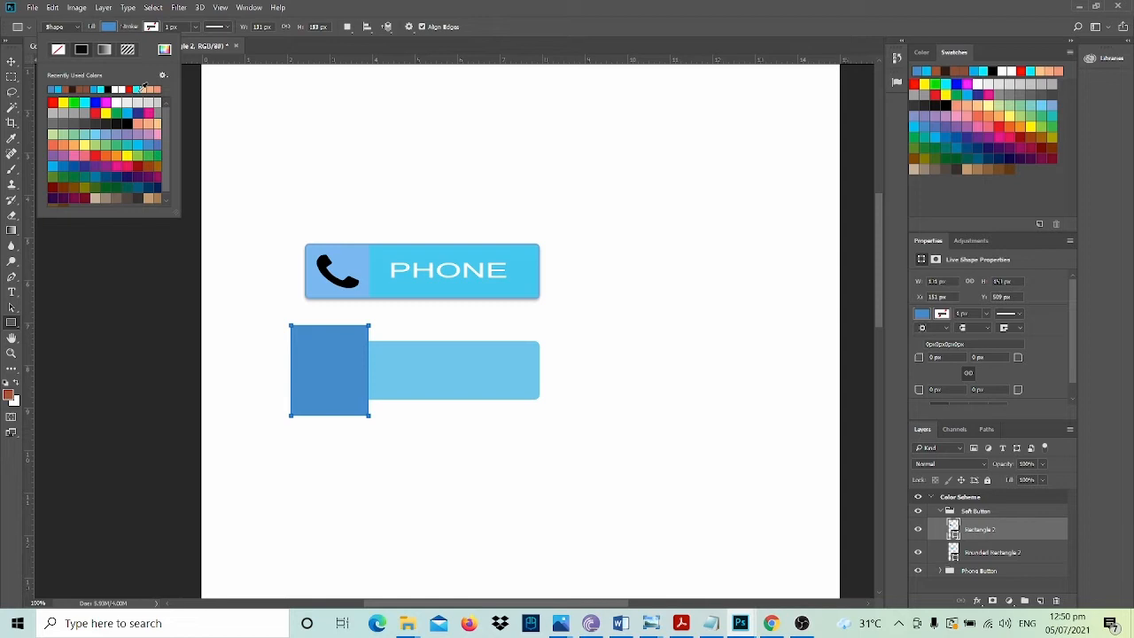
{"action": "left_click", "coordinate": [140, 88]}
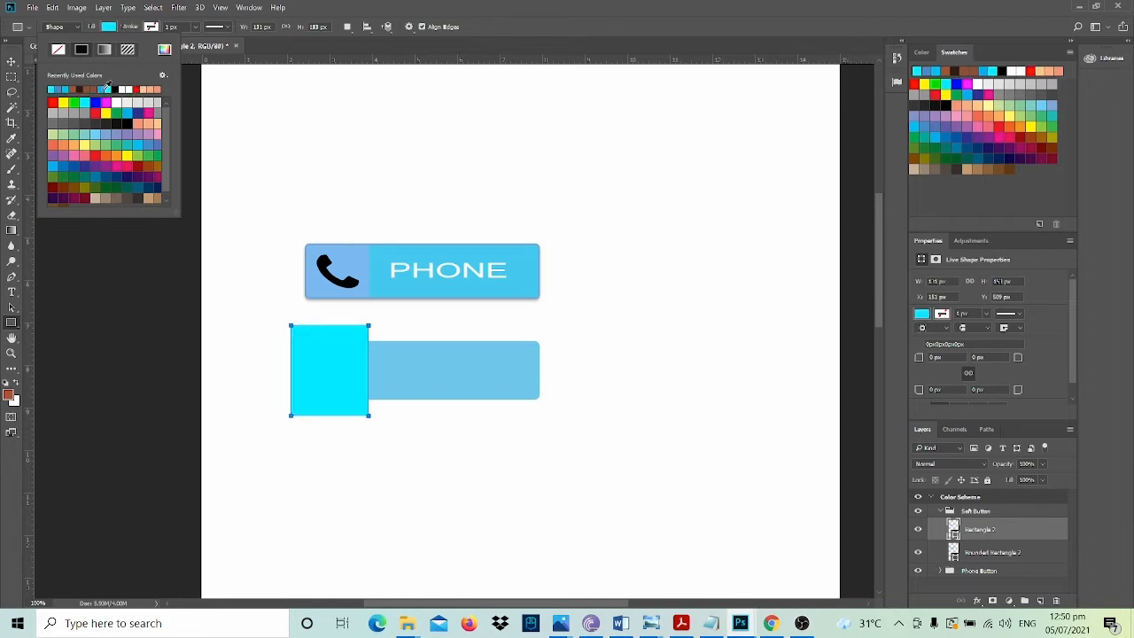
{"action": "left_click", "coordinate": [106, 88]}
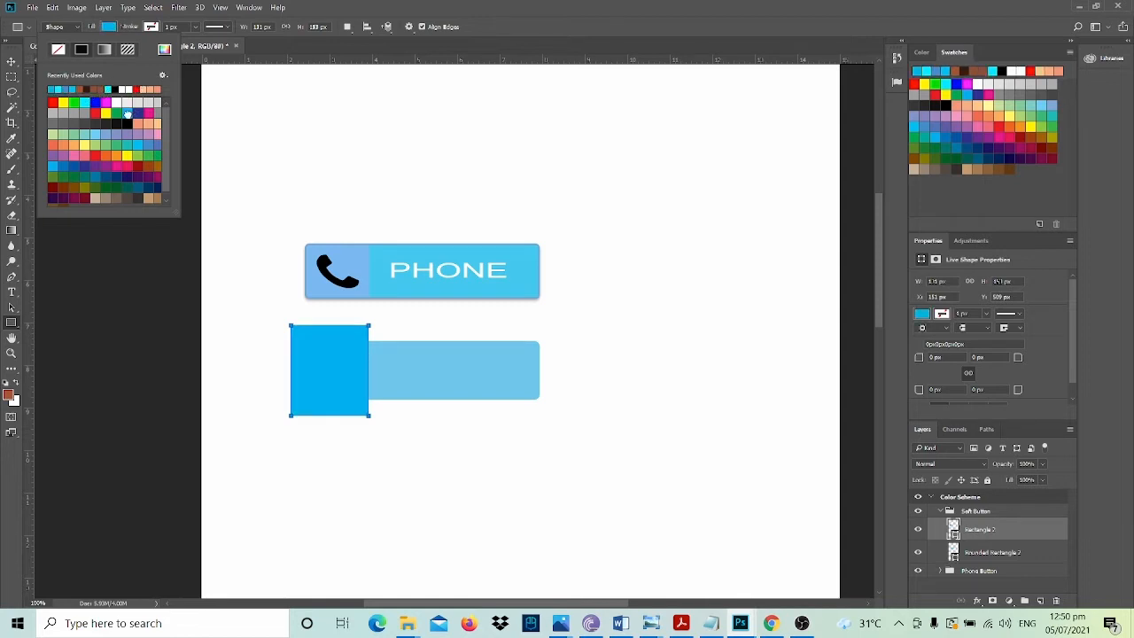
{"action": "left_click", "coordinate": [69, 89]}
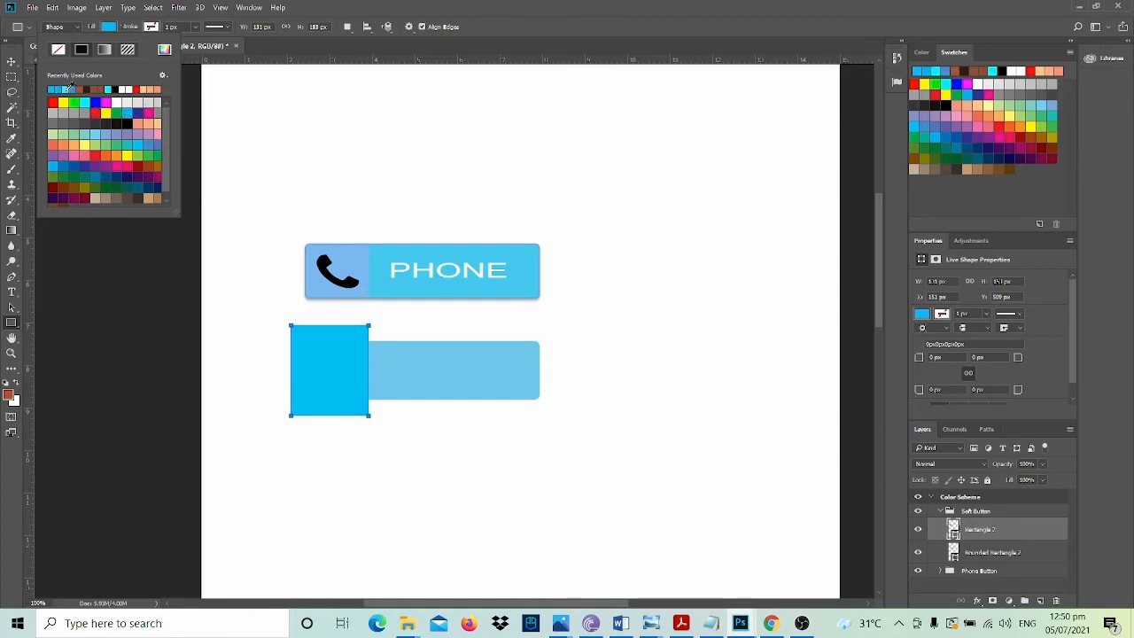
{"action": "left_click", "coordinate": [73, 89]}
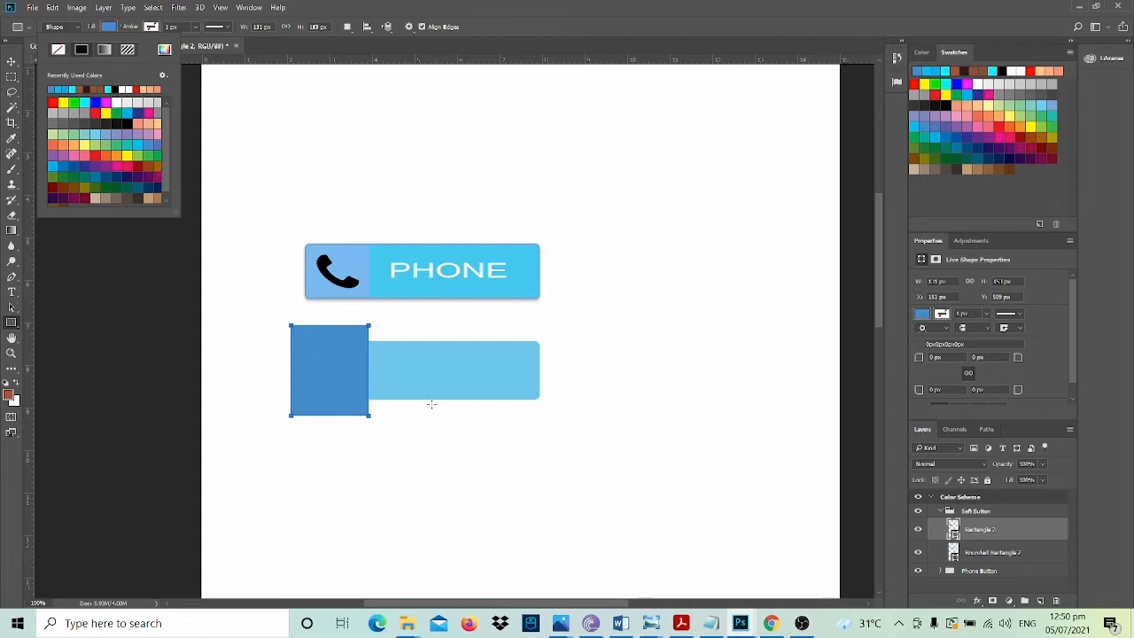
Clip the medium blue rectangle to the rounded rectangle with a clipping mask and deselect the layer.
{"action": "left_click", "coordinate": [8, 60]}
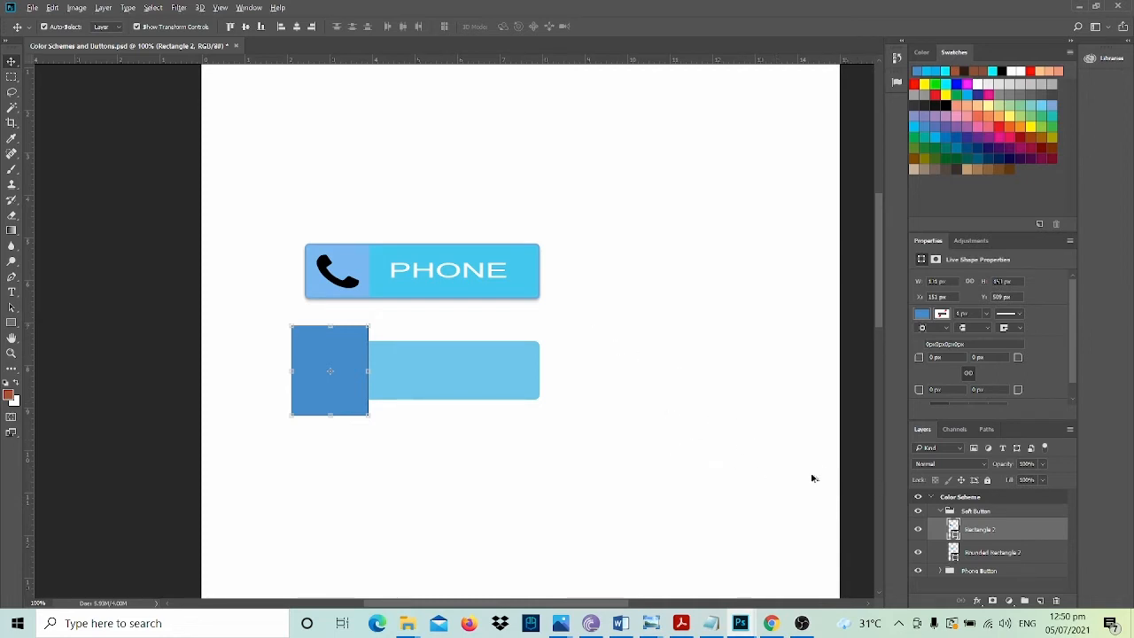
{"action": "left_click", "coordinate": [989, 540], "text": "alt"}
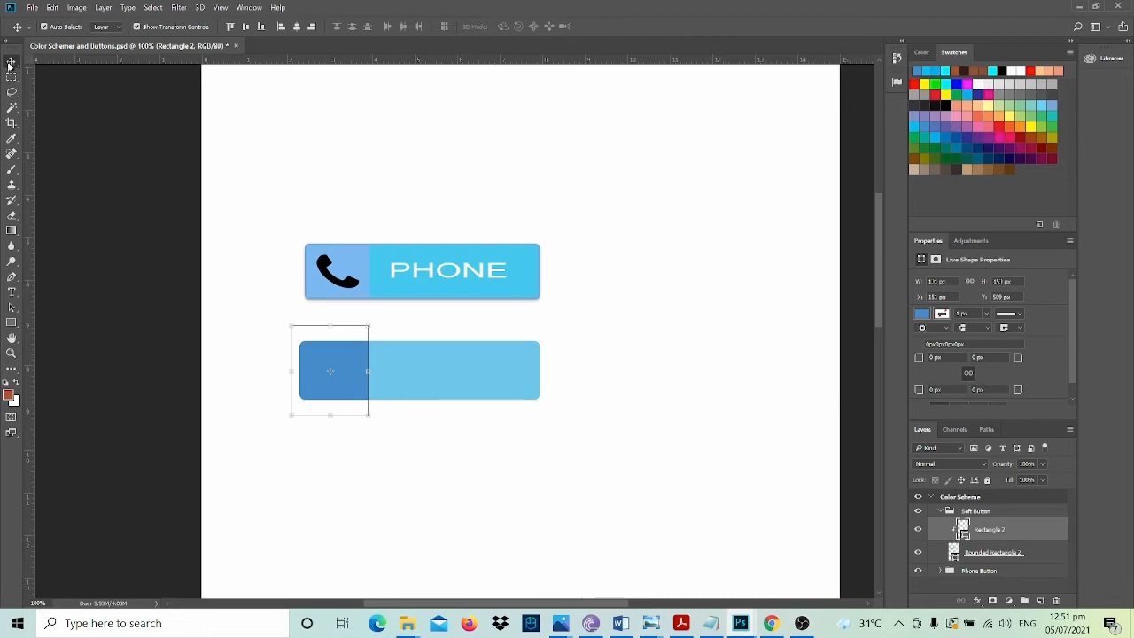
{"action": "left_click", "coordinate": [675, 420]}
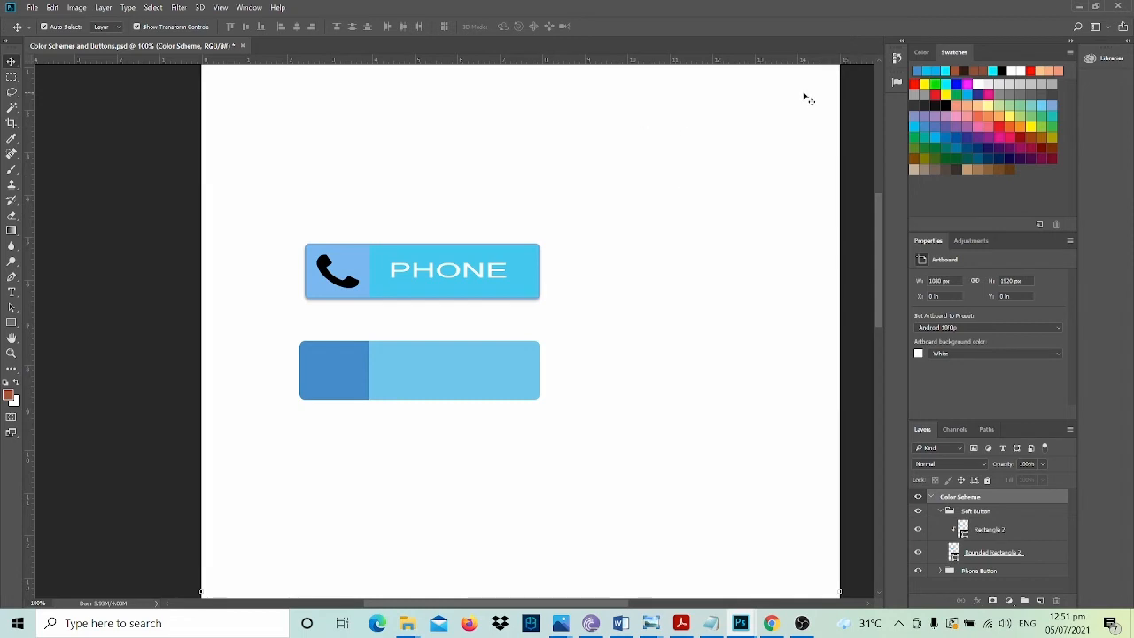
Search the FontAwesome icons for "phone" and insert the fa-phone icon into the document.
{"action": "left_click", "coordinate": [897, 81]}
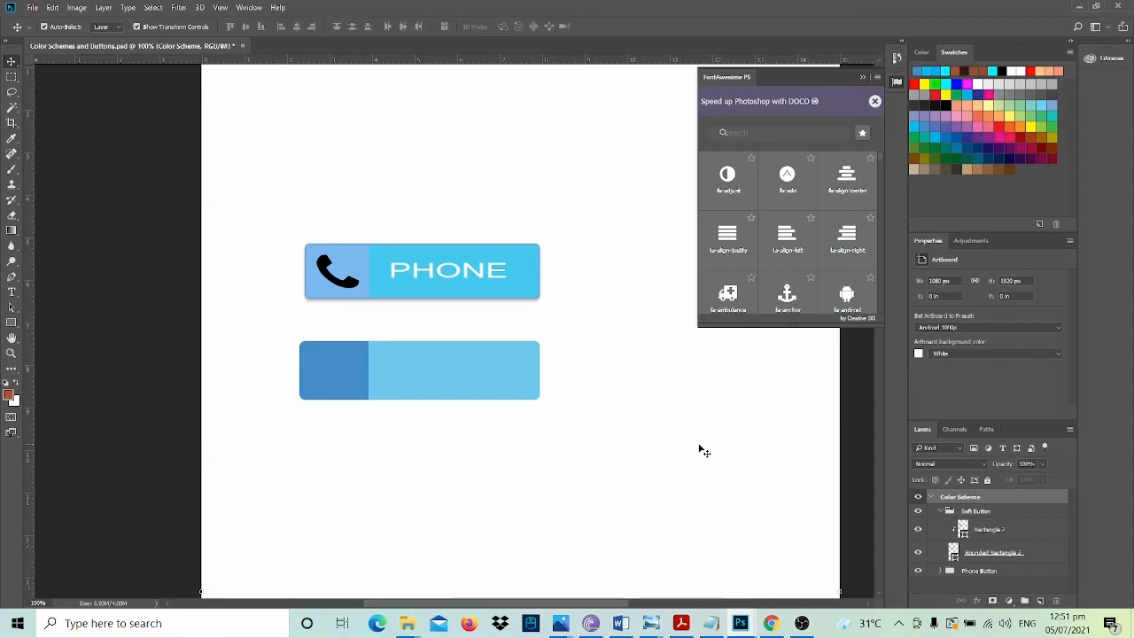
{"action": "left_click", "coordinate": [739, 133]}
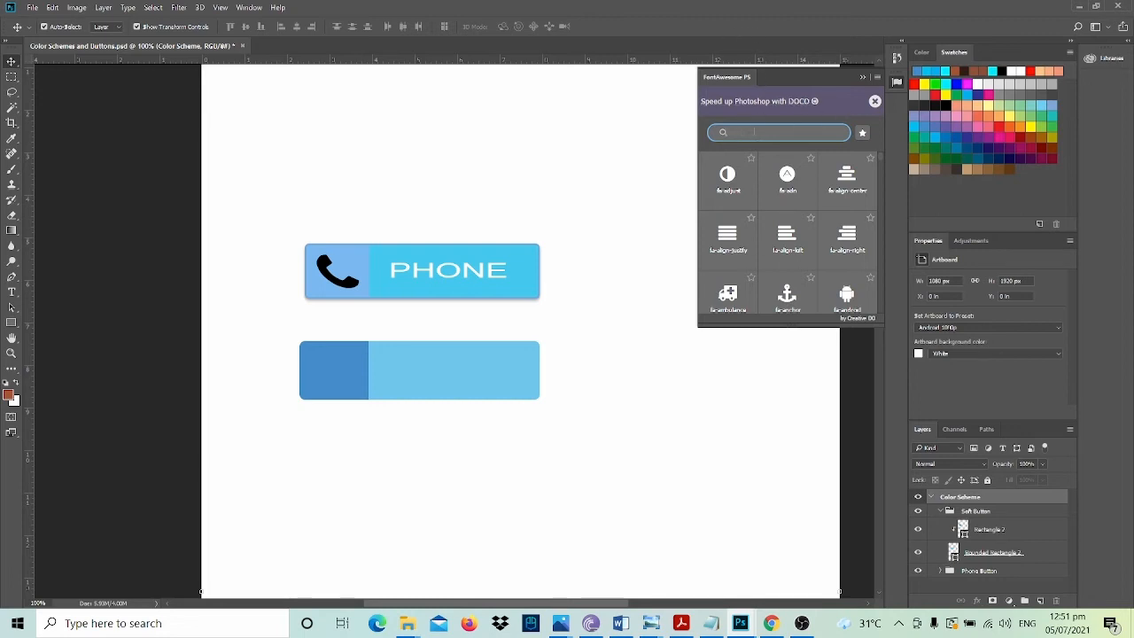
{"action": "type", "text": "phone"}
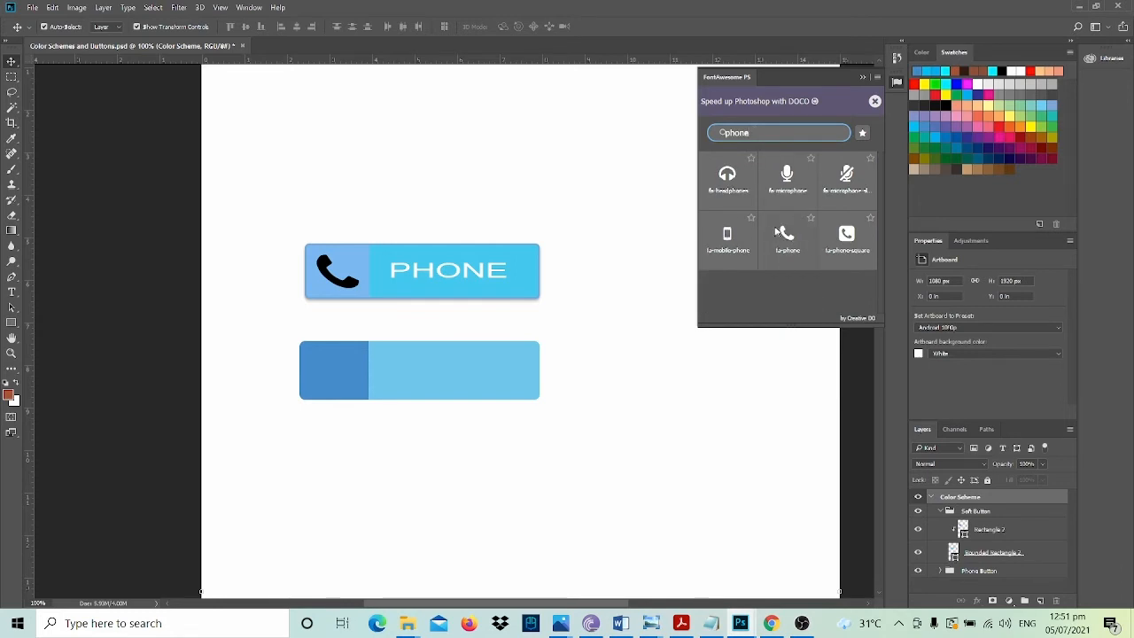
{"action": "left_click", "coordinate": [788, 234]}
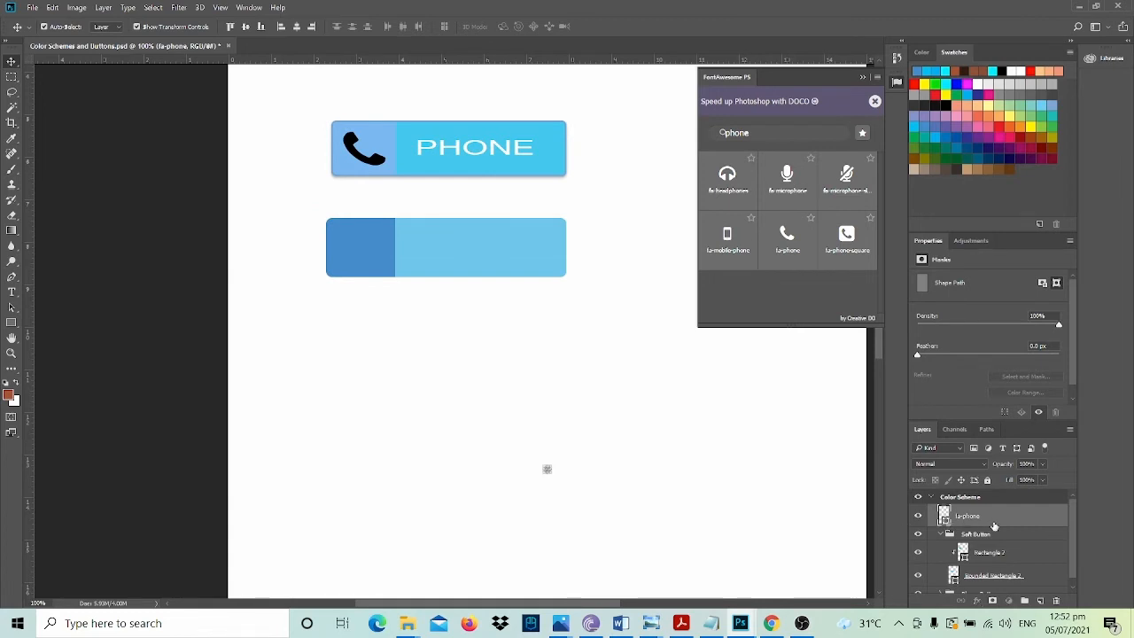
{"action": "left_click_drag", "start_coordinate": [994, 526], "coordinate": [990, 563]}
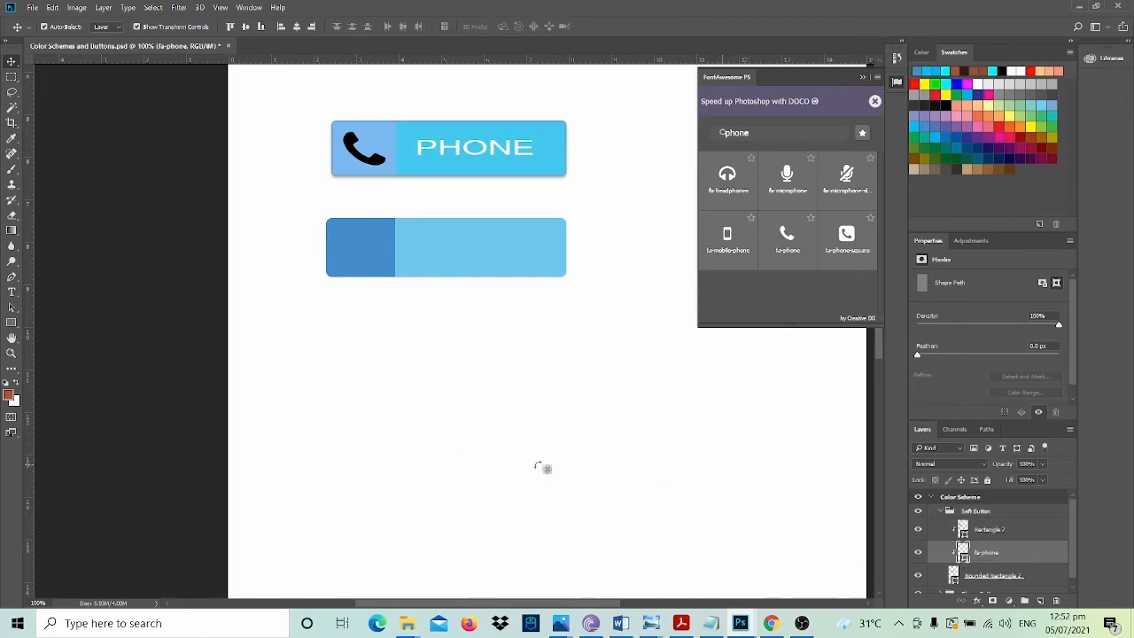
{"action": "scroll", "coordinate": [537, 466], "scroll_direction": "up", "scroll_amount": 2}
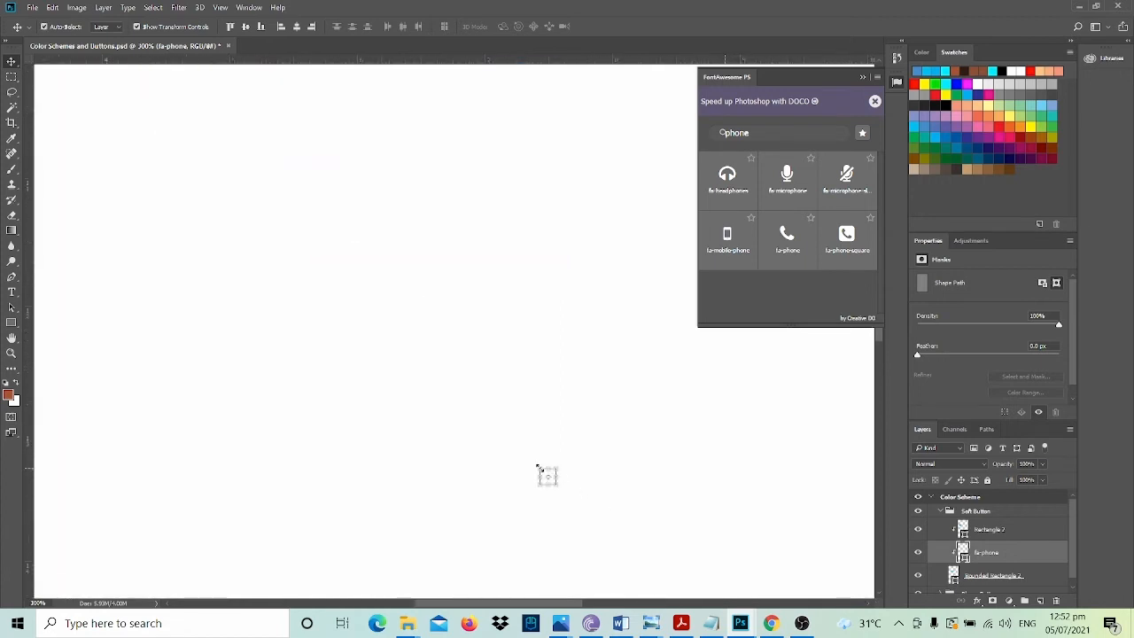
{"action": "left_click_drag", "start_coordinate": [535, 463], "coordinate": [428, 362]}
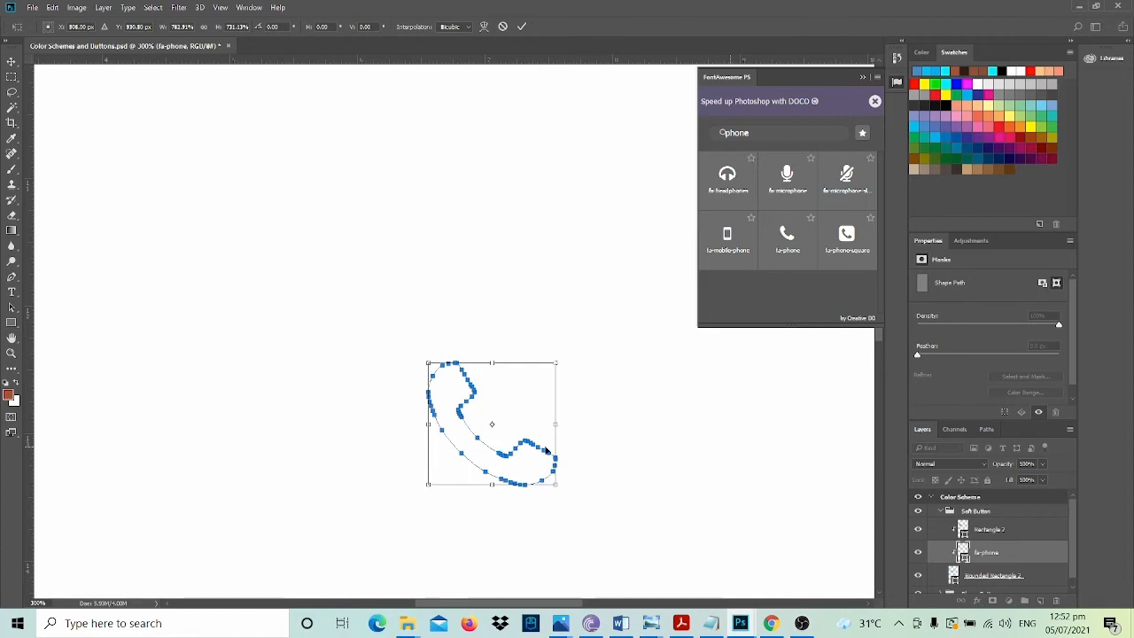
{"action": "double_click", "coordinate": [547, 451]}
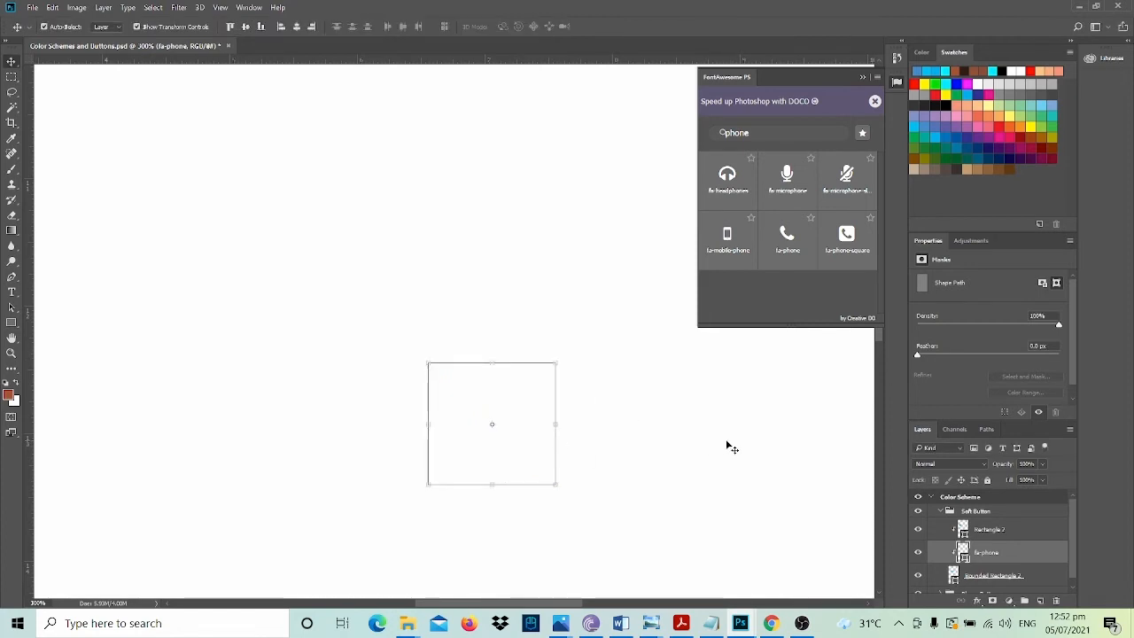
{"action": "key", "text": "ctrl+z"}
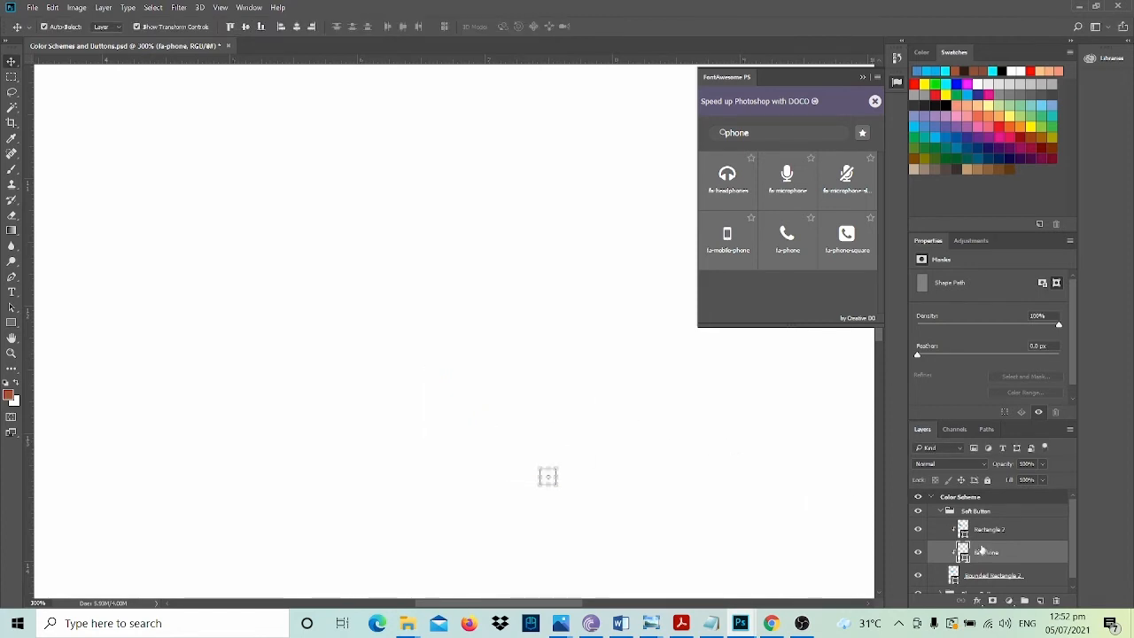
{"action": "left_click_drag", "start_coordinate": [988, 557], "coordinate": [1008, 501]}
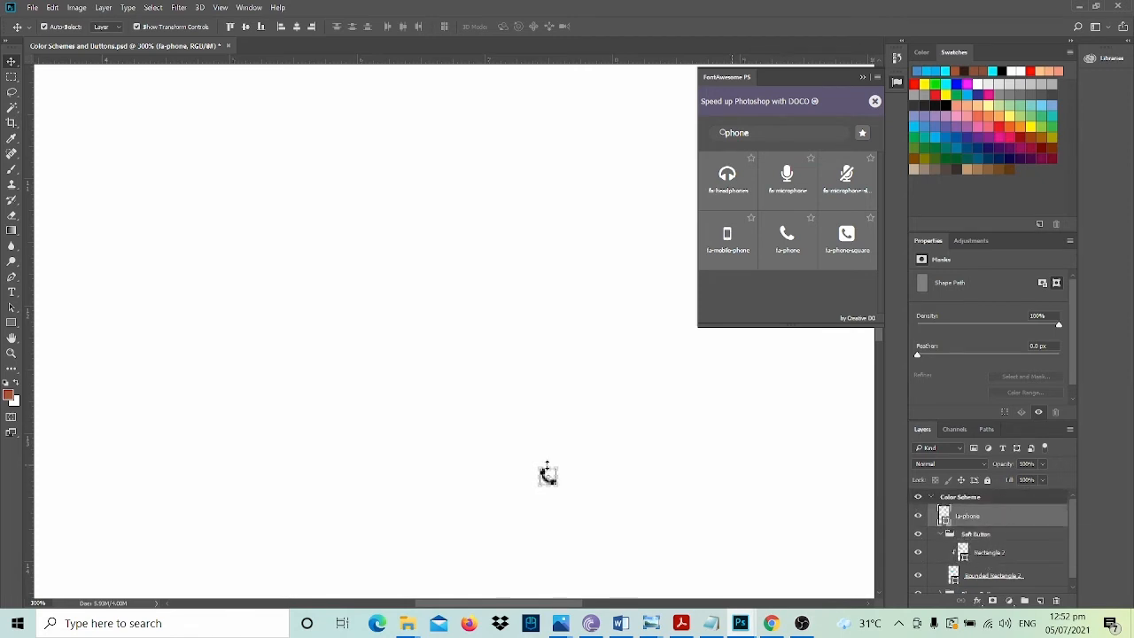
Enlarge the fa-phone icon, fit it inside the medium blue end of the lower button, and deselect it.
{"action": "left_click_drag", "start_coordinate": [541, 468], "coordinate": [381, 305]}
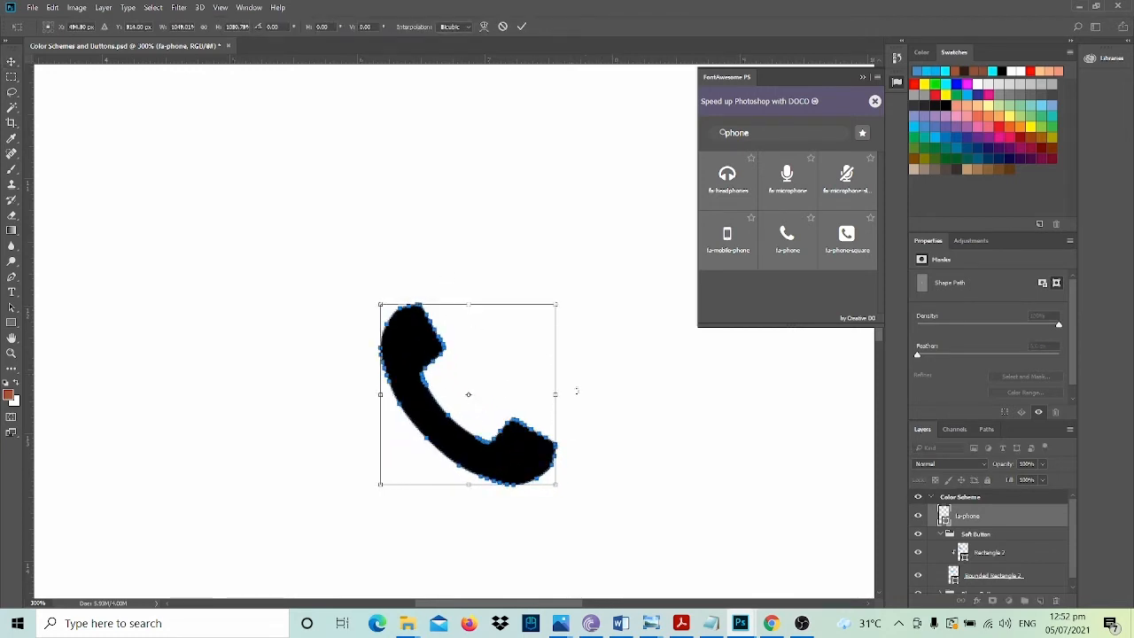
{"action": "scroll", "coordinate": [652, 451], "scroll_direction": "down", "scroll_amount": 3}
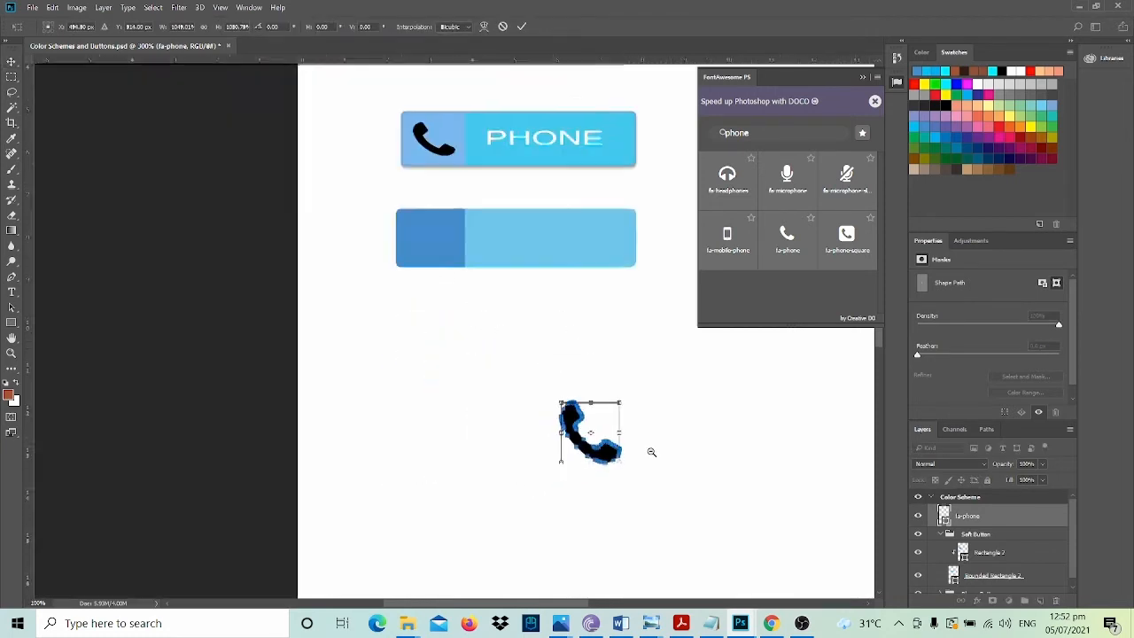
{"action": "scroll", "coordinate": [664, 448], "scroll_direction": "up", "scroll_amount": 2}
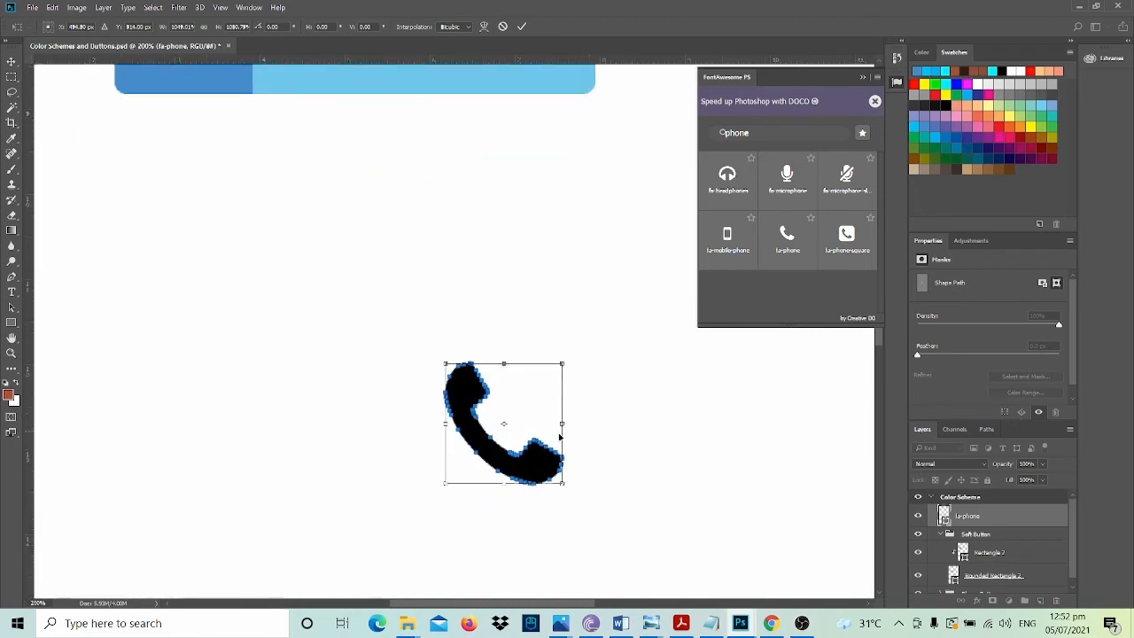
{"action": "scroll", "coordinate": [630, 435], "scroll_direction": "down", "scroll_amount": 1}
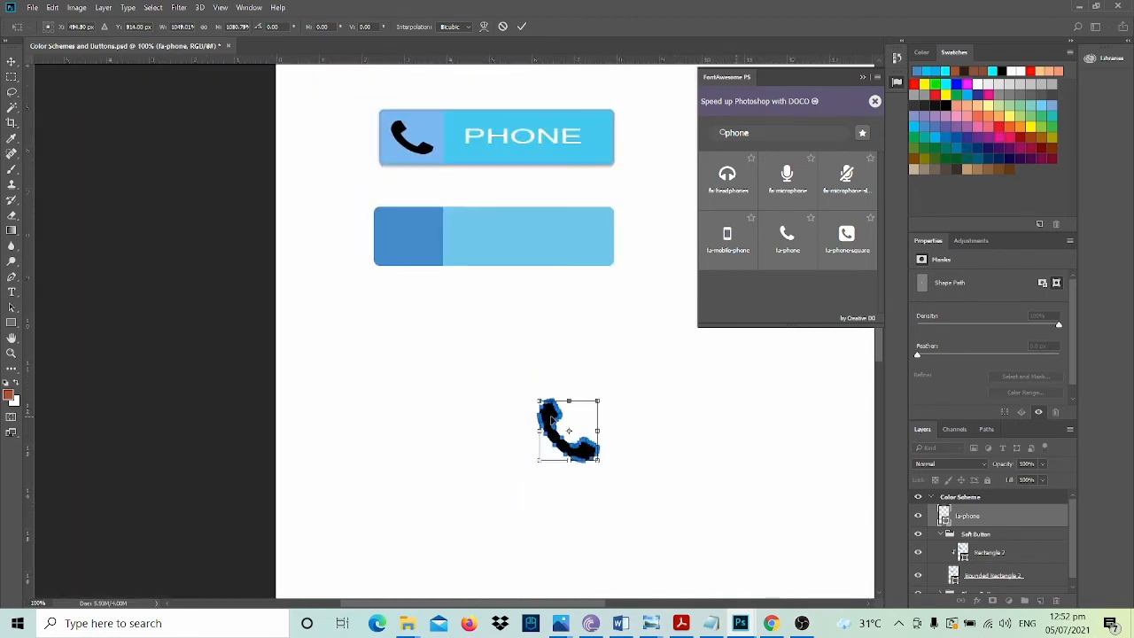
{"action": "left_click_drag", "start_coordinate": [551, 419], "coordinate": [394, 240]}
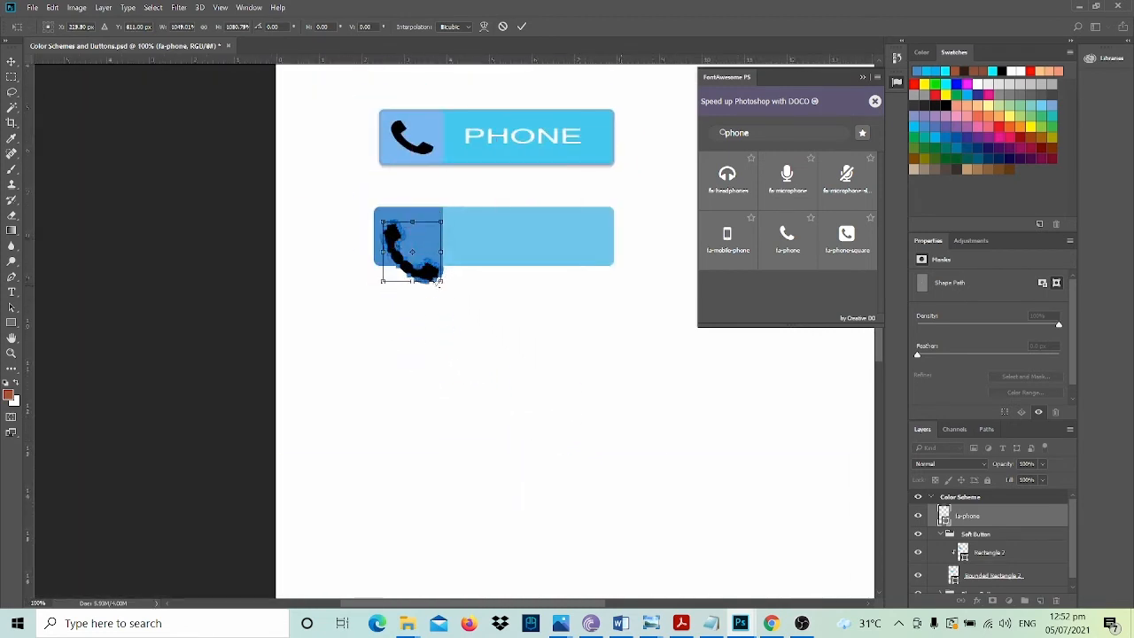
{"action": "left_click_drag", "start_coordinate": [442, 282], "coordinate": [382, 238]}
{"action": "key", "text": "Return"}
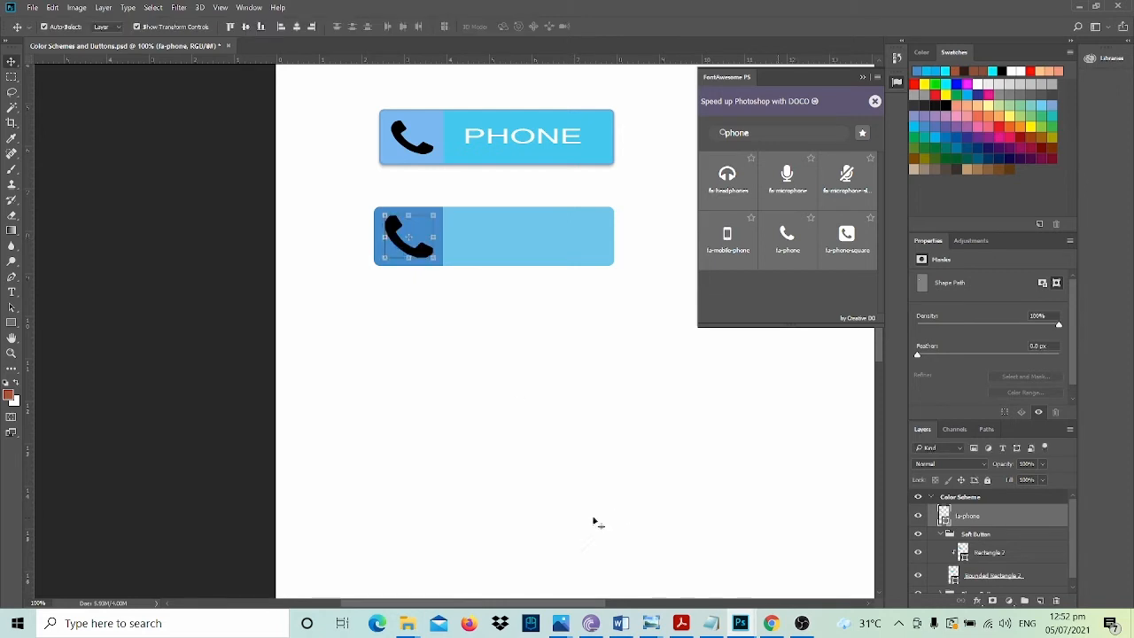
{"action": "left_click", "coordinate": [548, 416]}
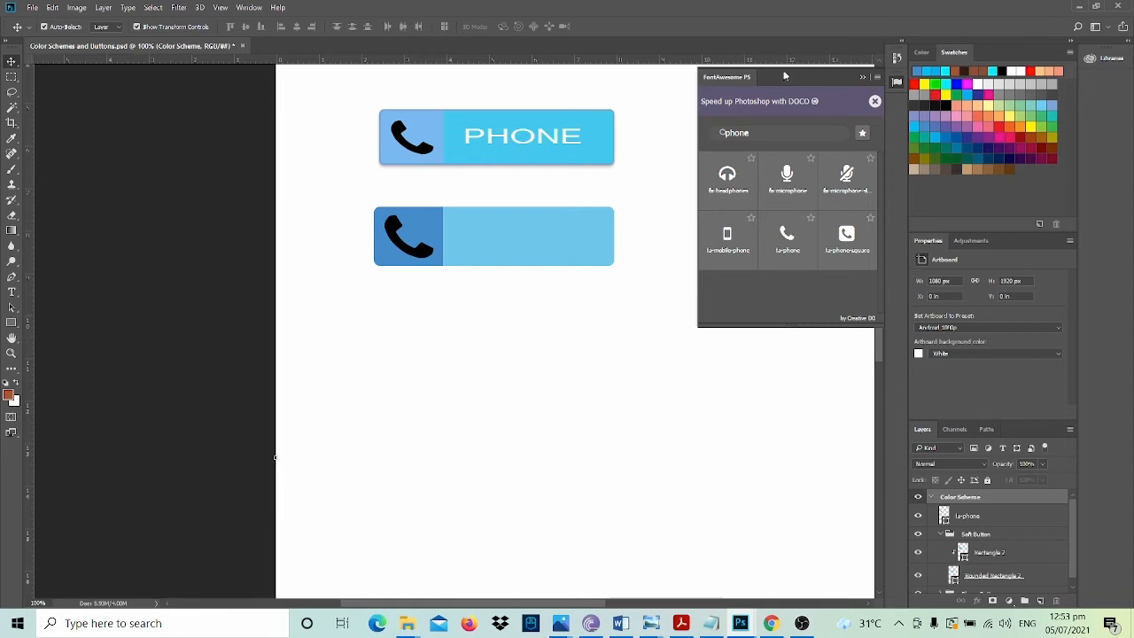
Close the FontAwesome panel and move the fa-phone layer into the Soft Button group above Rectangle 2, unclipped.
{"action": "left_click", "coordinate": [862, 77]}
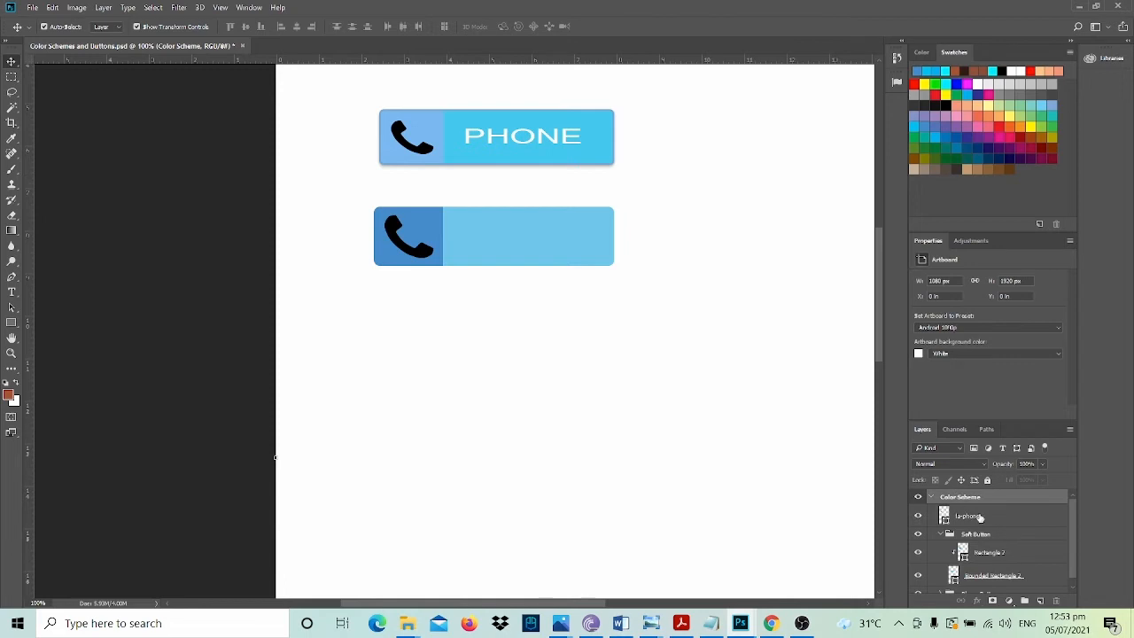
{"action": "left_click_drag", "start_coordinate": [979, 517], "coordinate": [986, 551]}
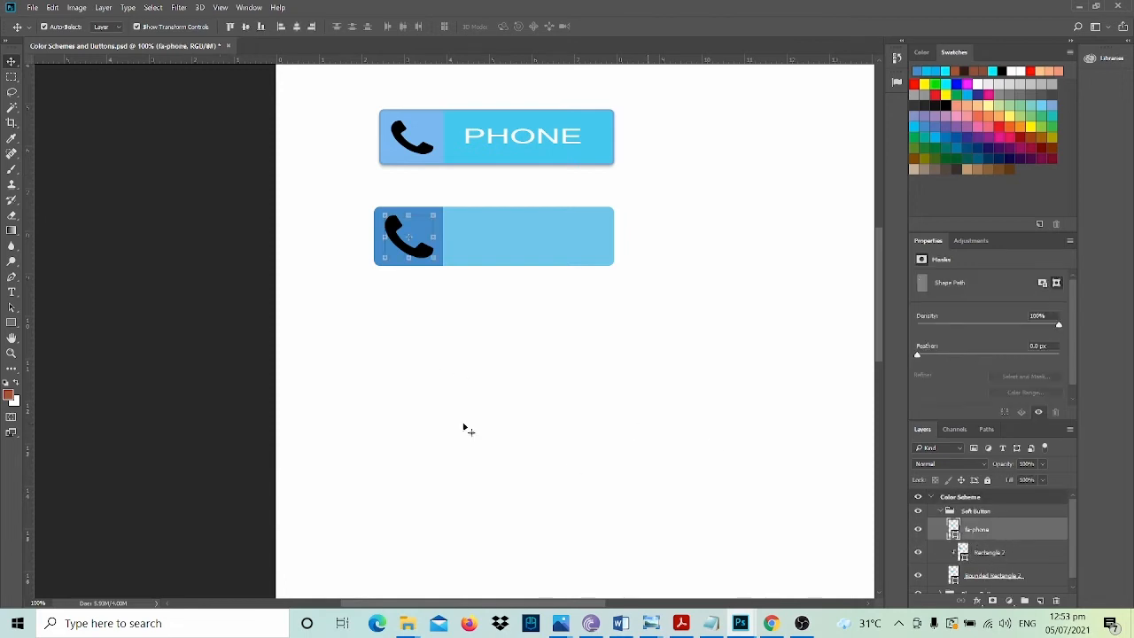
{"action": "left_click", "coordinate": [367, 395]}
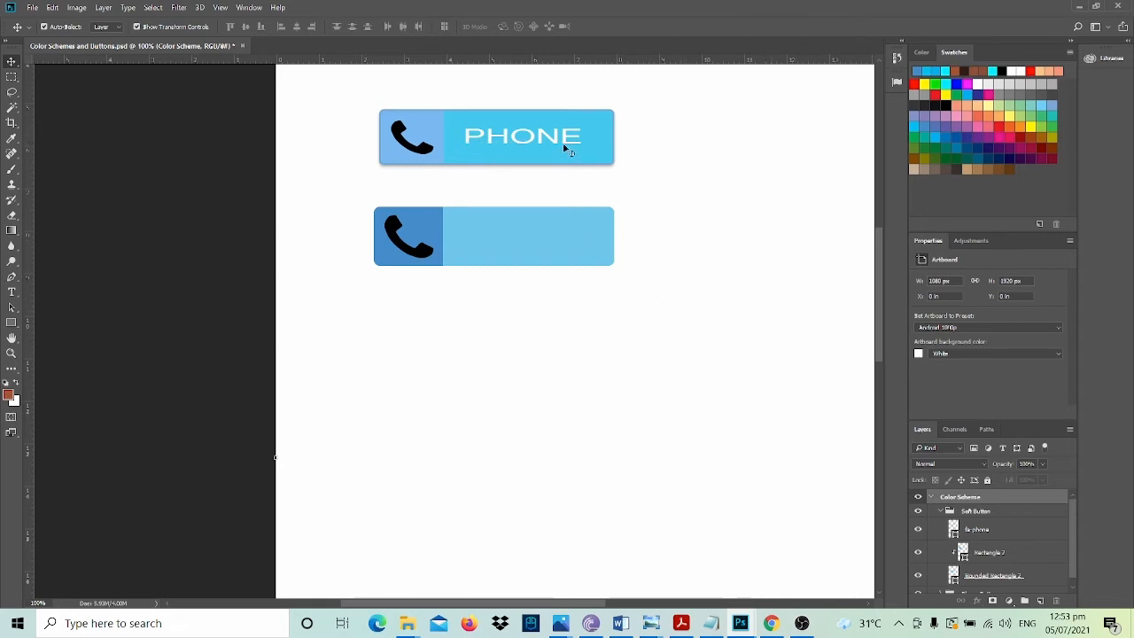
Add the text "PHONE" on the light blue part of the lower button, inside the Soft Button group.
{"action": "left_click", "coordinate": [991, 529]}
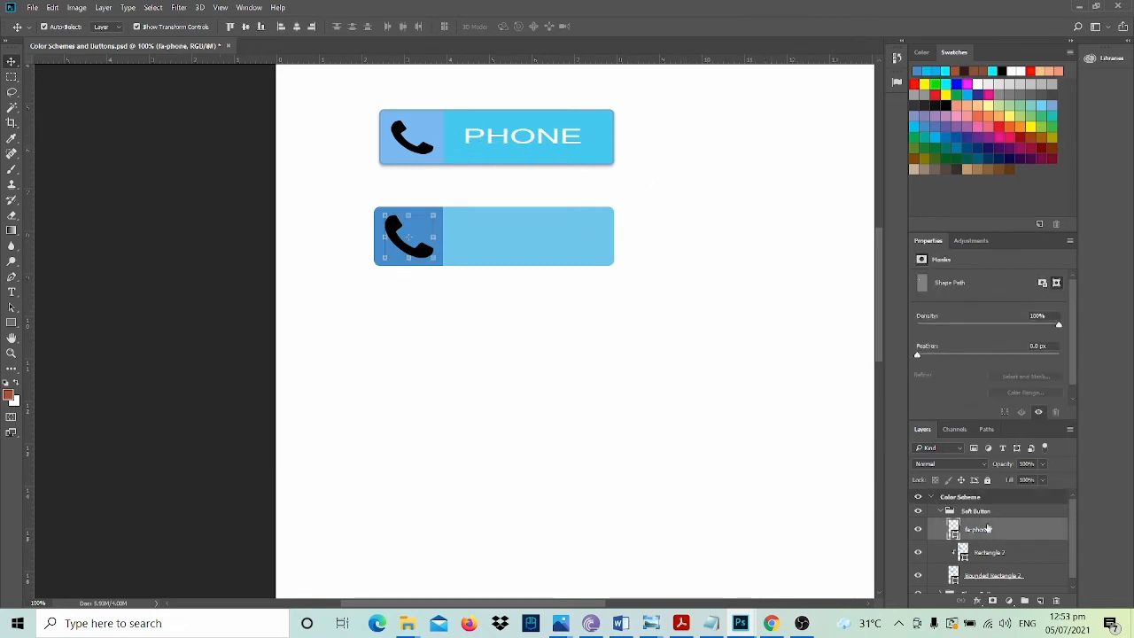
{"action": "left_click", "coordinate": [989, 516]}
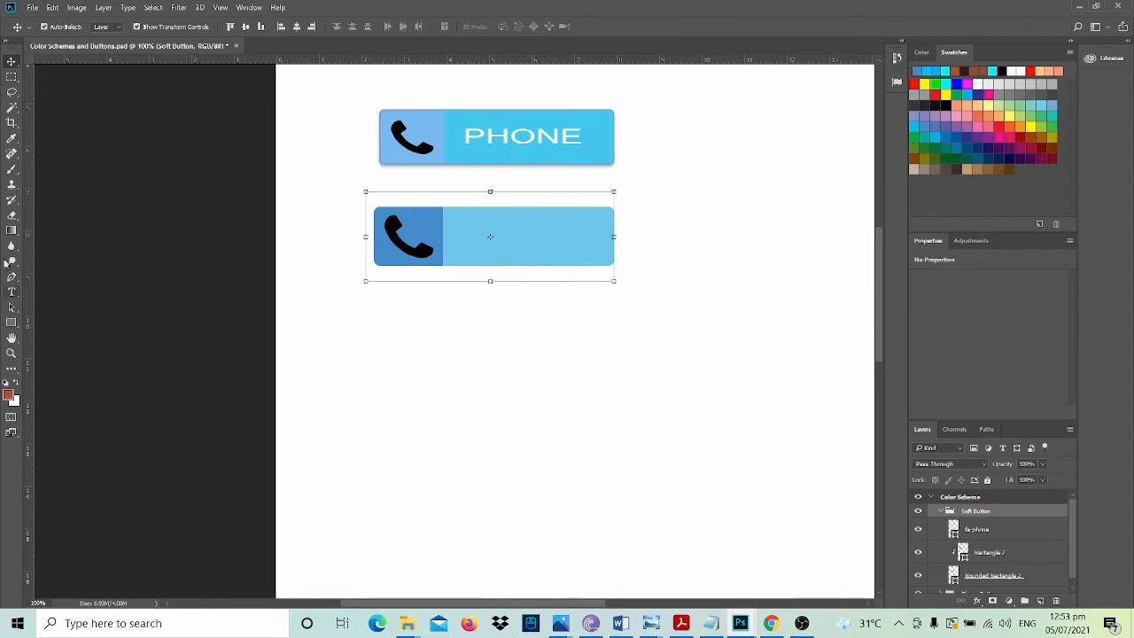
{"action": "left_click", "coordinate": [12, 291]}
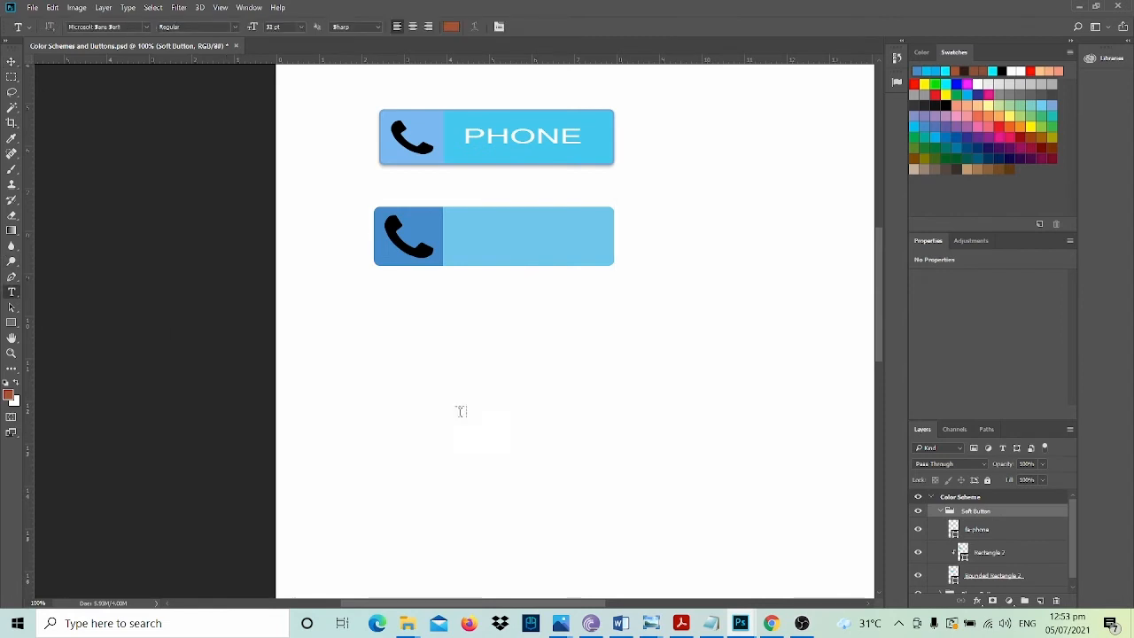
{"action": "left_click", "coordinate": [458, 230]}
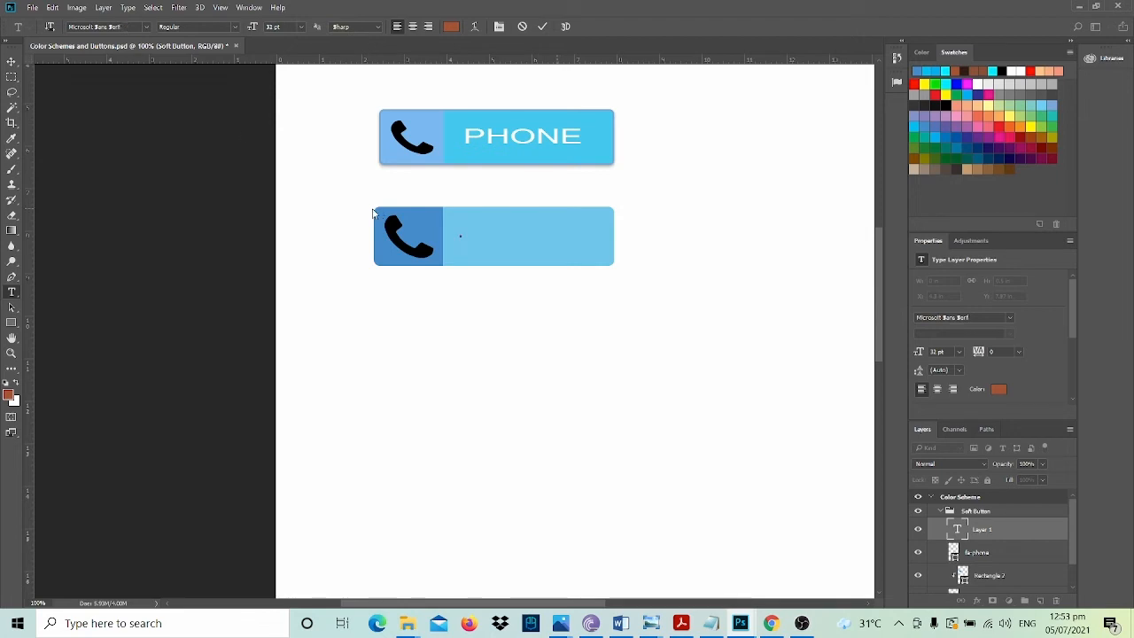
{"action": "key", "text": "Caps_Lock"}
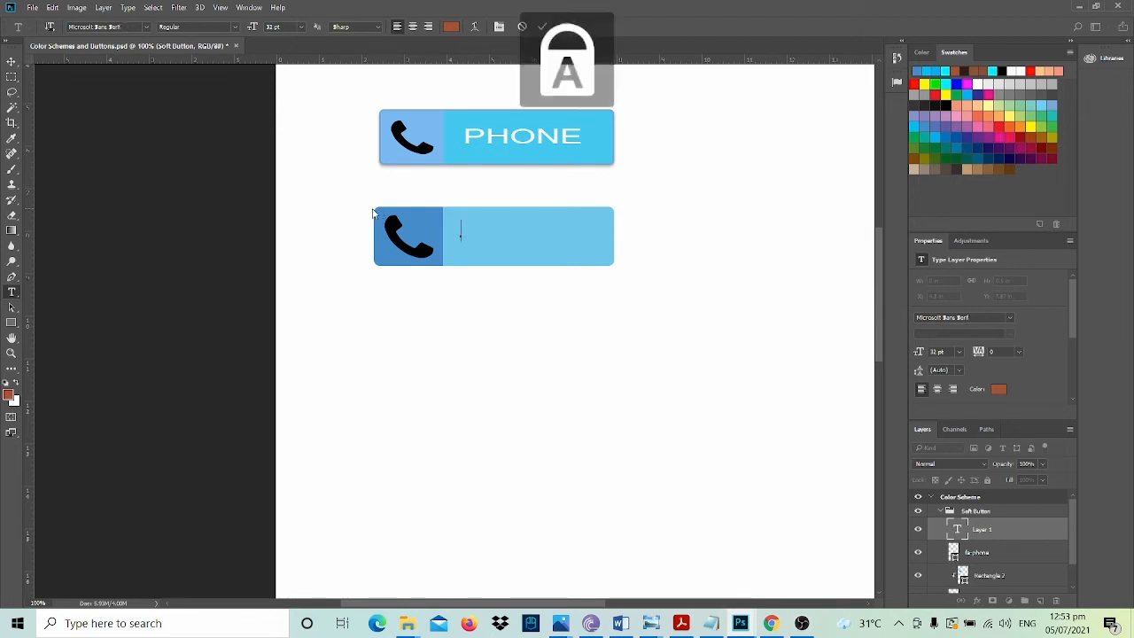
{"action": "type", "text": "PHON"}
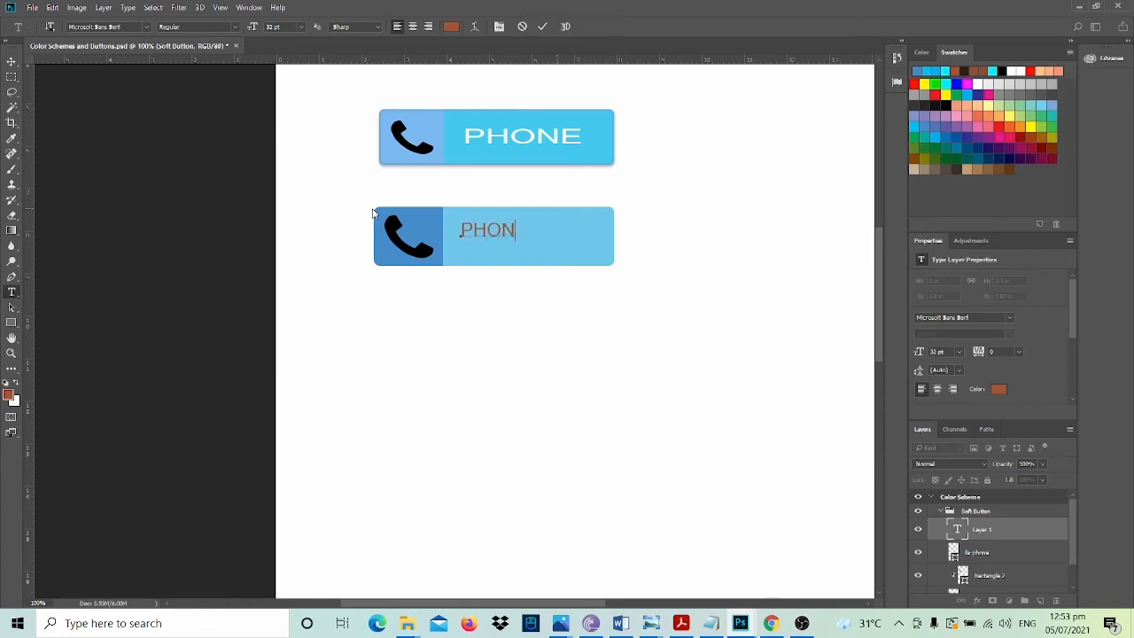
{"action": "type", "text": "E"}
Color the lower button's PHONE text white by sampling the upper button's lettering.
{"action": "left_click_drag", "start_coordinate": [532, 225], "coordinate": [459, 228]}
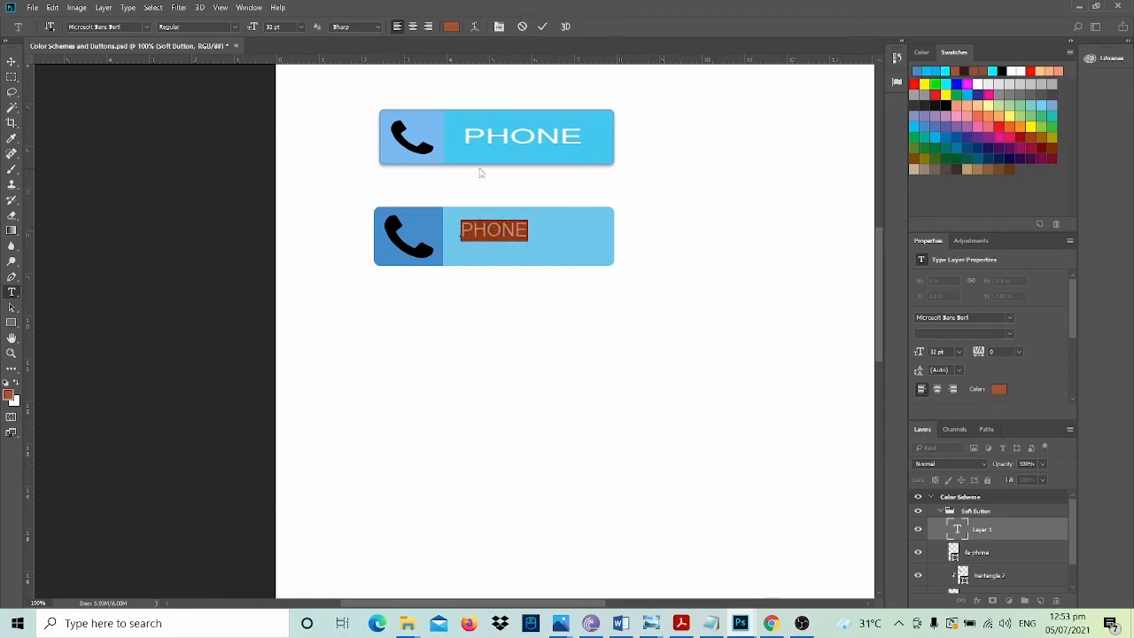
{"action": "left_click", "coordinate": [451, 29]}
{"action": "left_click_drag", "start_coordinate": [616, 237], "coordinate": [492, 132]}
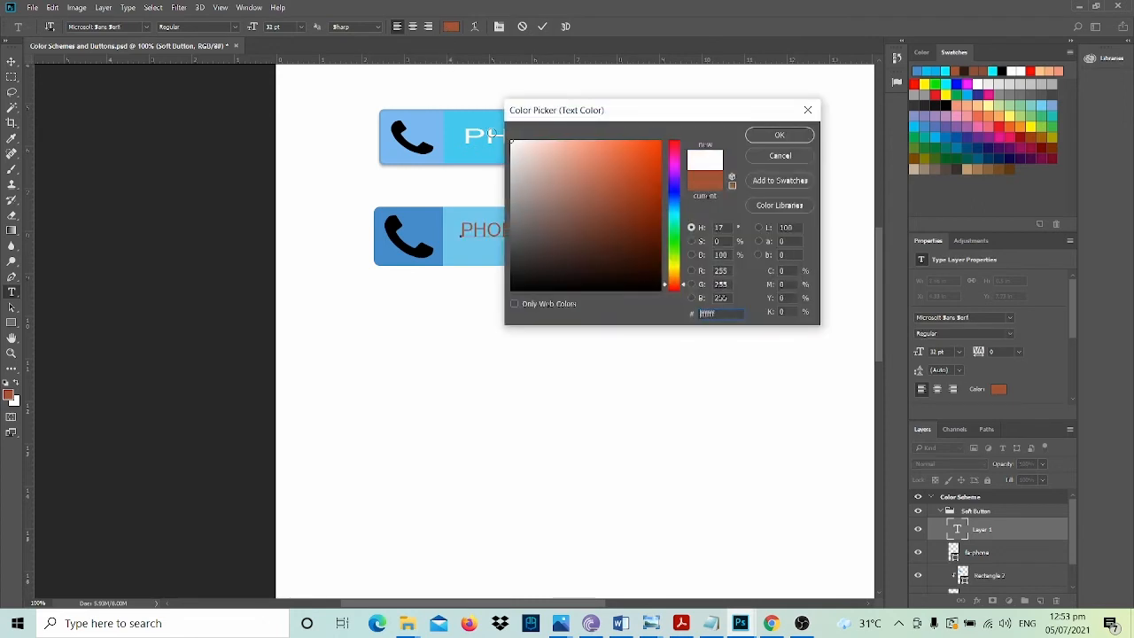
{"action": "left_click_drag", "start_coordinate": [638, 110], "coordinate": [755, 106]}
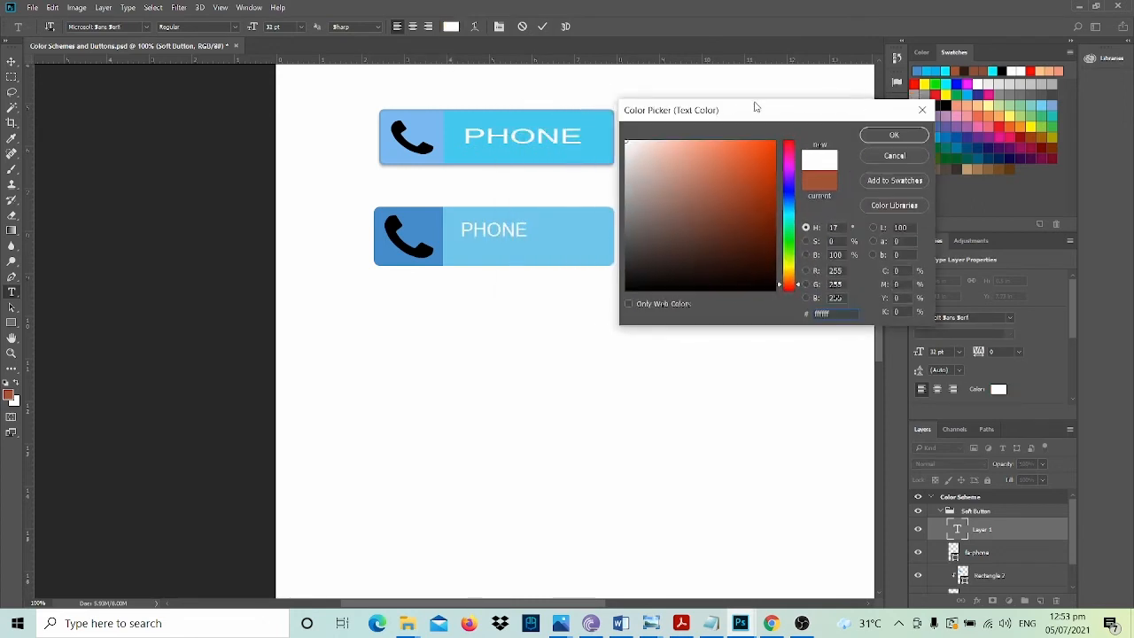
{"action": "left_click", "coordinate": [894, 135]}
Stretch the new PHONE text to about 180% width and 117% height and center it on the light blue area.
{"action": "left_click", "coordinate": [11, 62]}
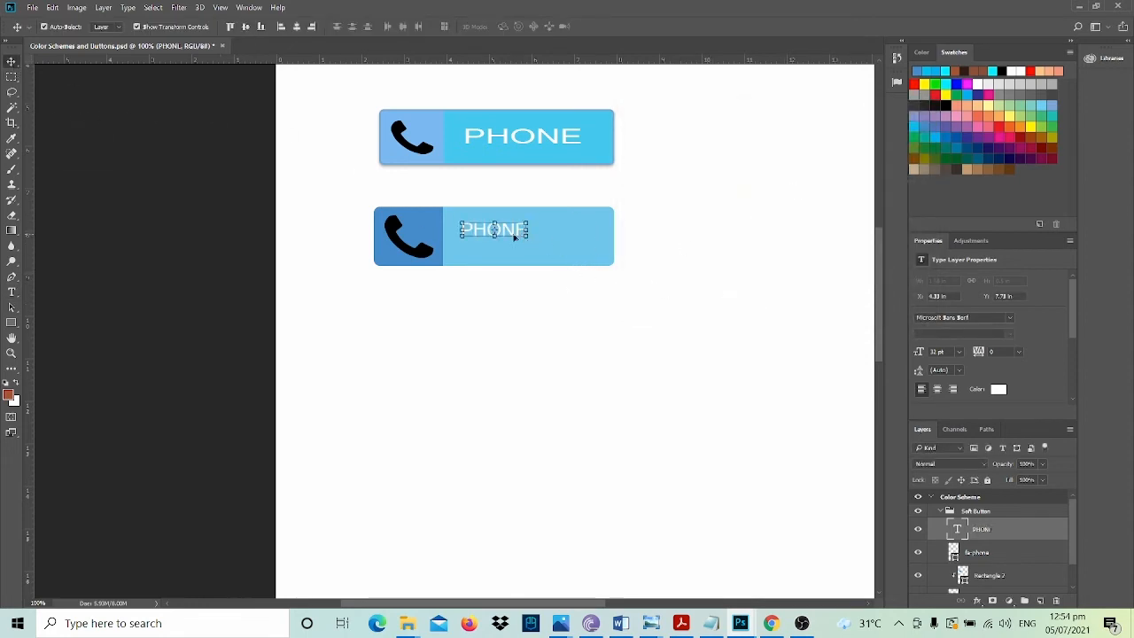
{"action": "mouse_move", "coordinate": [535, 236]}
{"action": "left_mouse_down"}
{"action": "mouse_move", "coordinate": [582, 247]}
{"action": "mouse_move", "coordinate": [554, 239]}
{"action": "left_mouse_up"}
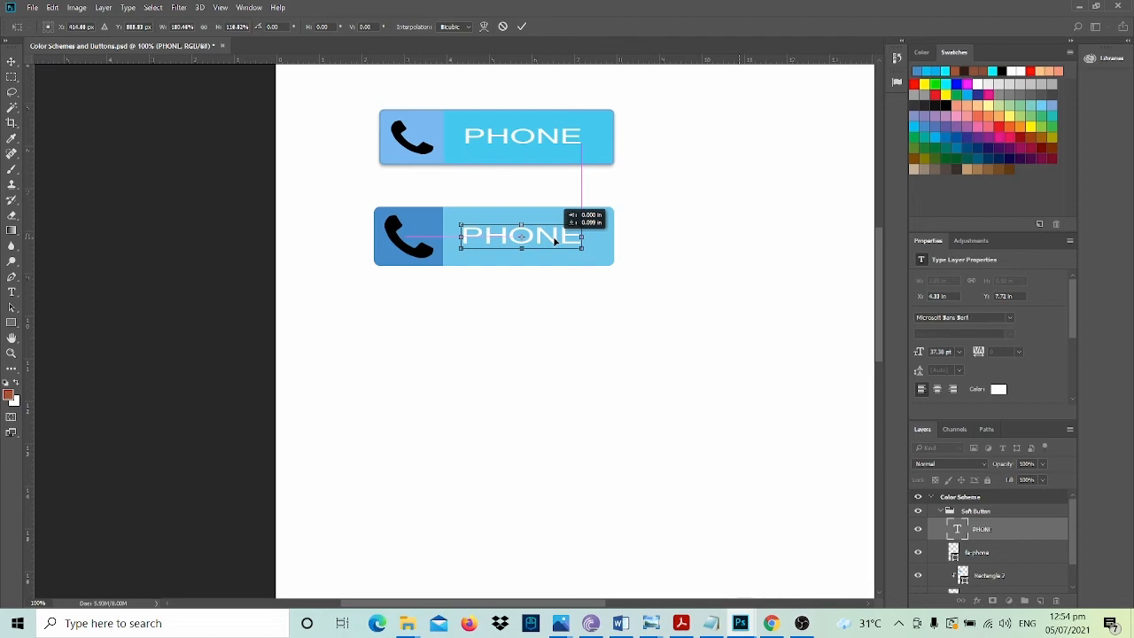
{"action": "mouse_move", "coordinate": [554, 240]}
{"action": "left_mouse_down"}
{"action": "mouse_move", "coordinate": [544, 238]}
{"action": "mouse_move", "coordinate": [557, 238]}
{"action": "left_mouse_up"}
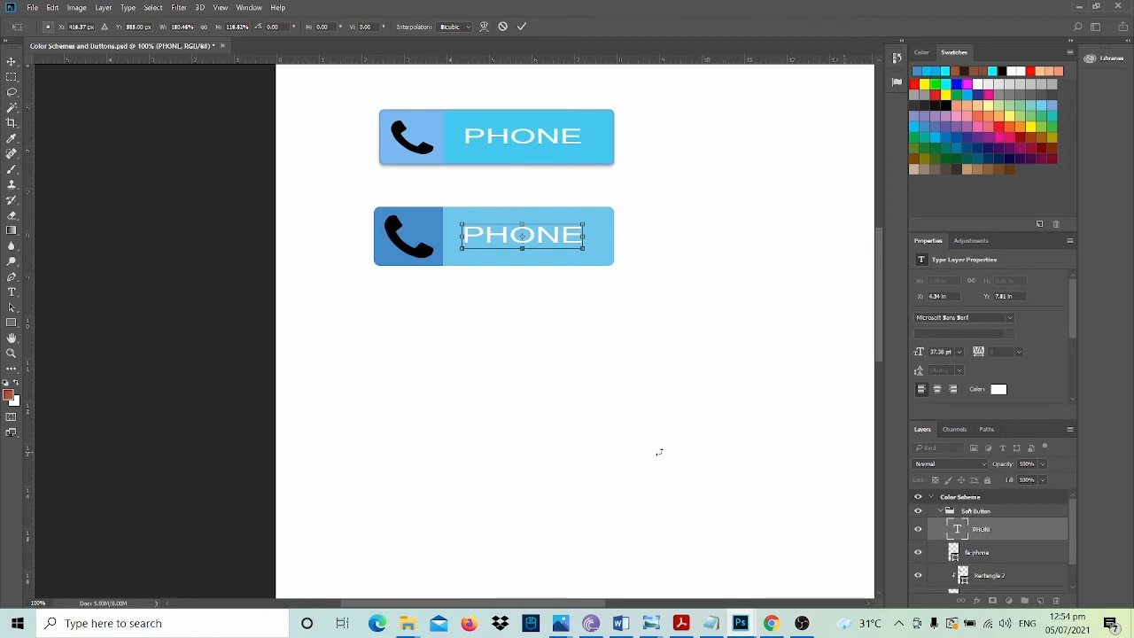
{"action": "key", "text": "Return"}
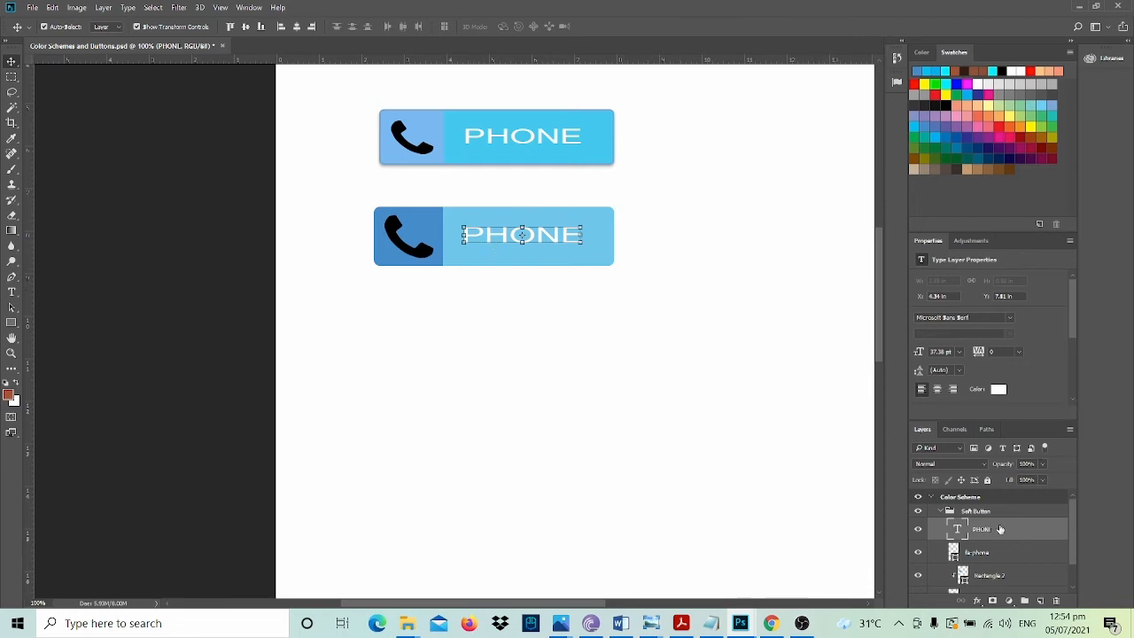
Add a drop shadow effect to the Rounded Rectangle 2 layer and delete the spare second drop shadow entry.
{"action": "scroll", "coordinate": [1009, 550], "scroll_direction": "down", "scroll_amount": 1}
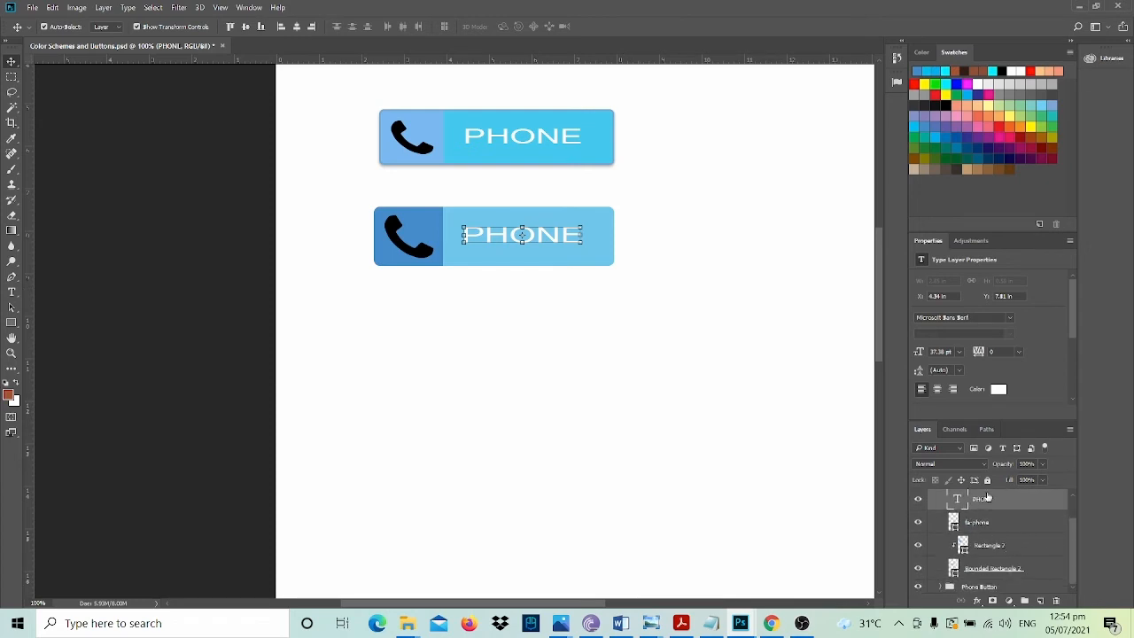
{"action": "left_click", "coordinate": [990, 567]}
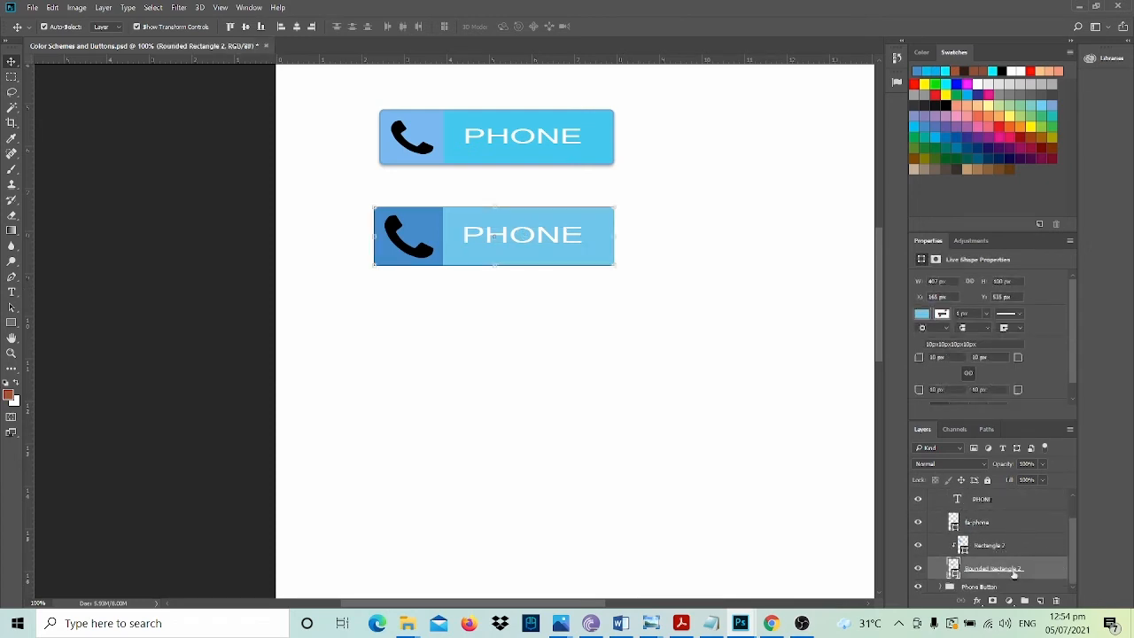
{"action": "left_click", "coordinate": [977, 602]}
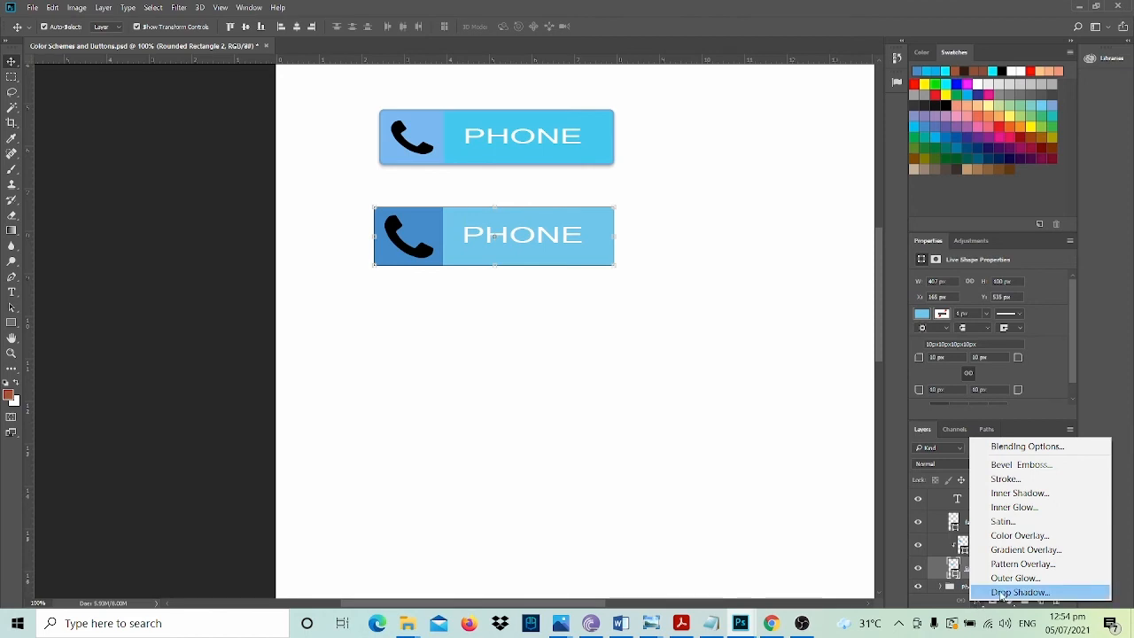
{"action": "left_click", "coordinate": [1001, 592]}
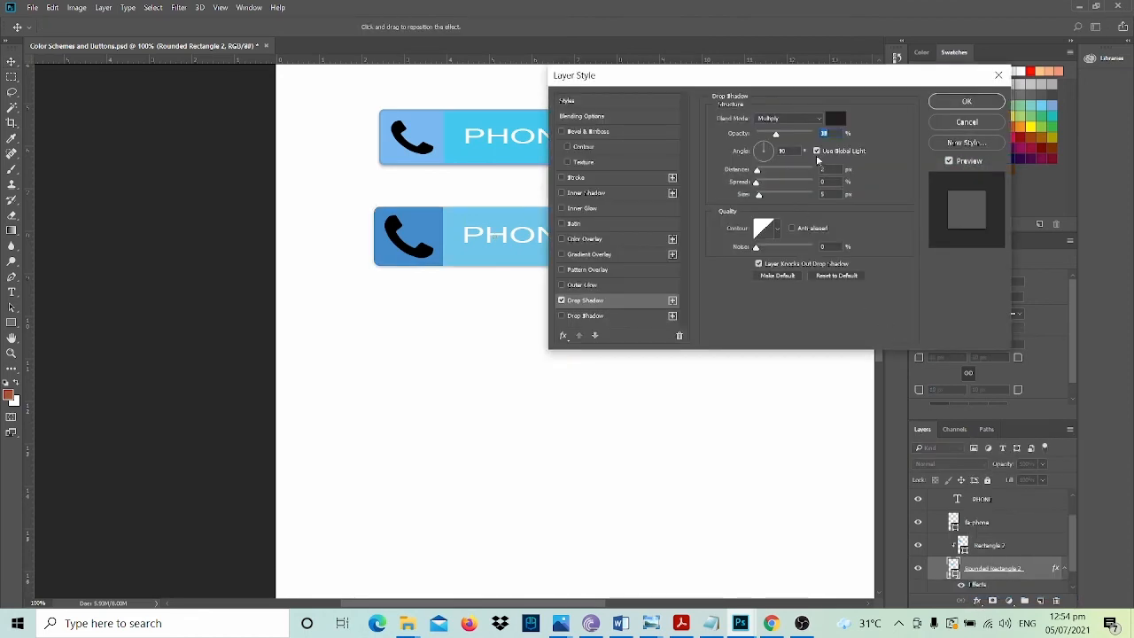
{"action": "left_click", "coordinate": [643, 318]}
{"action": "left_click", "coordinate": [680, 335]}
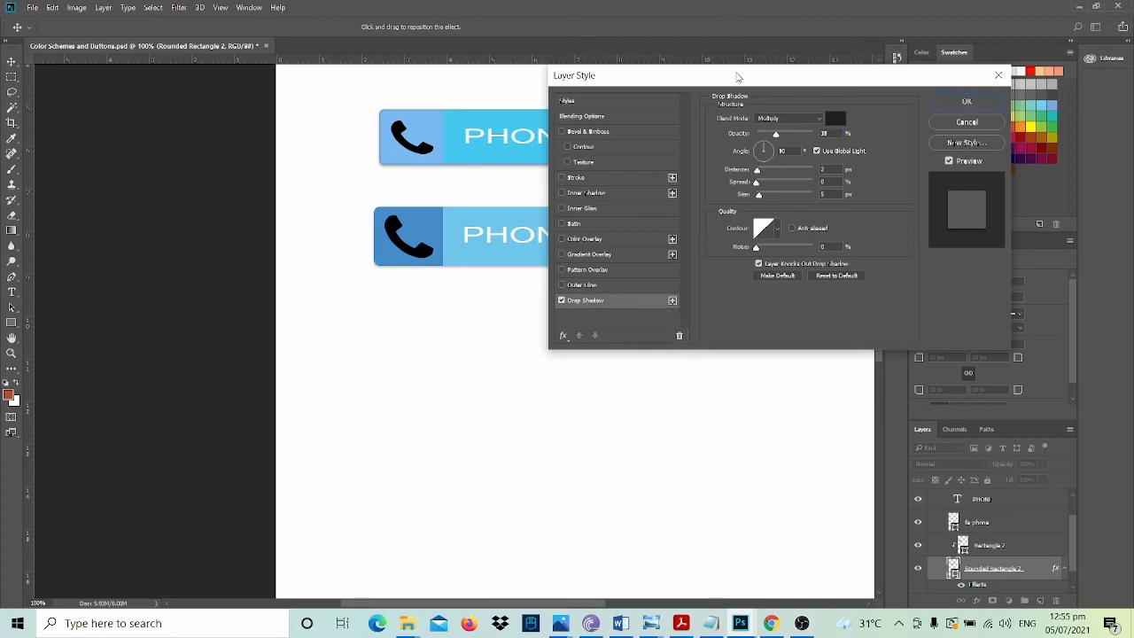
{"action": "left_click_drag", "start_coordinate": [737, 78], "coordinate": [821, 39]}
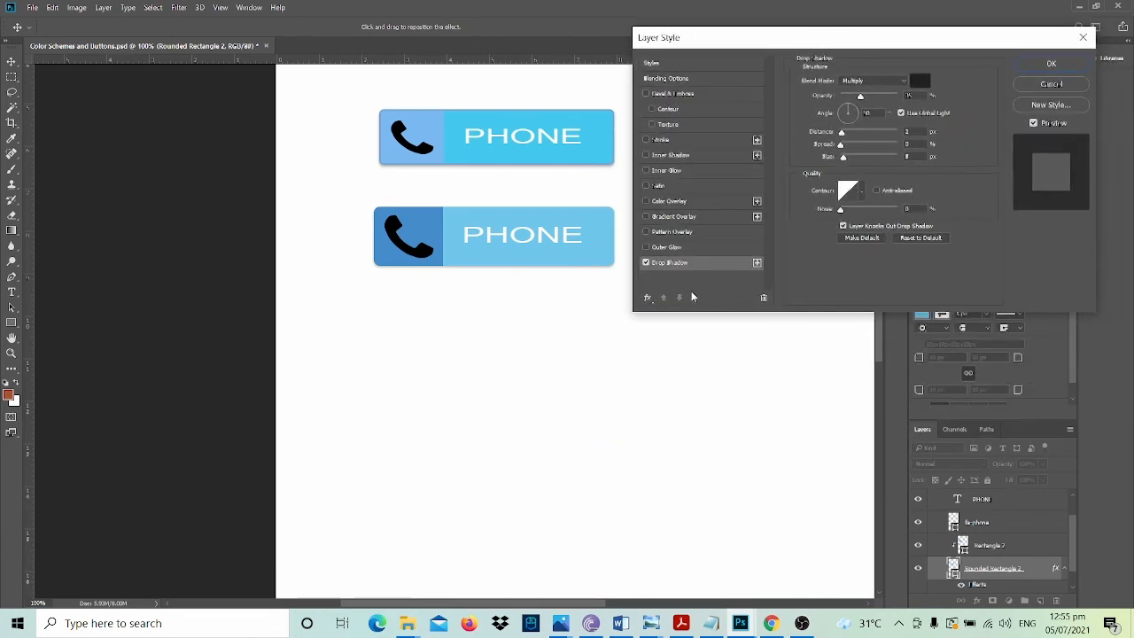
Compare the lower button with and without its drop shadow at 200% zoom, leaving the effect enabled.
{"action": "left_click", "coordinate": [646, 263]}
{"action": "left_click", "coordinate": [646, 263]}
{"action": "left_click", "coordinate": [646, 263]}
{"action": "left_click", "coordinate": [646, 263]}
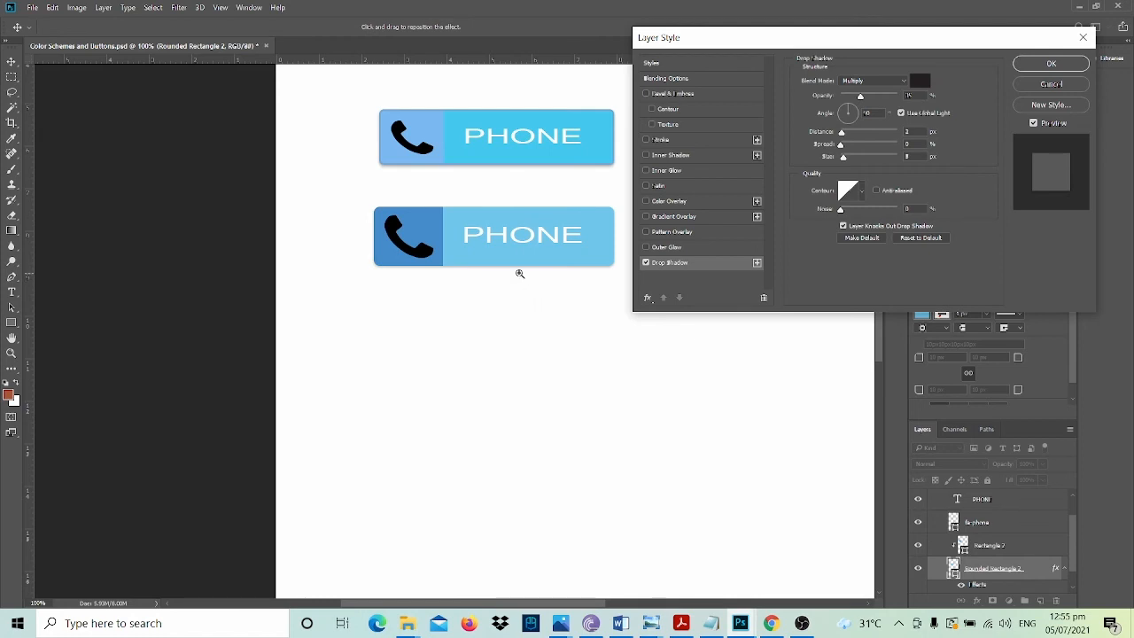
{"action": "left_click", "coordinate": [519, 272], "text": "ctrl"}
{"action": "left_click", "coordinate": [520, 272], "text": "ctrl"}
{"action": "left_click", "coordinate": [498, 283], "text": "alt"}
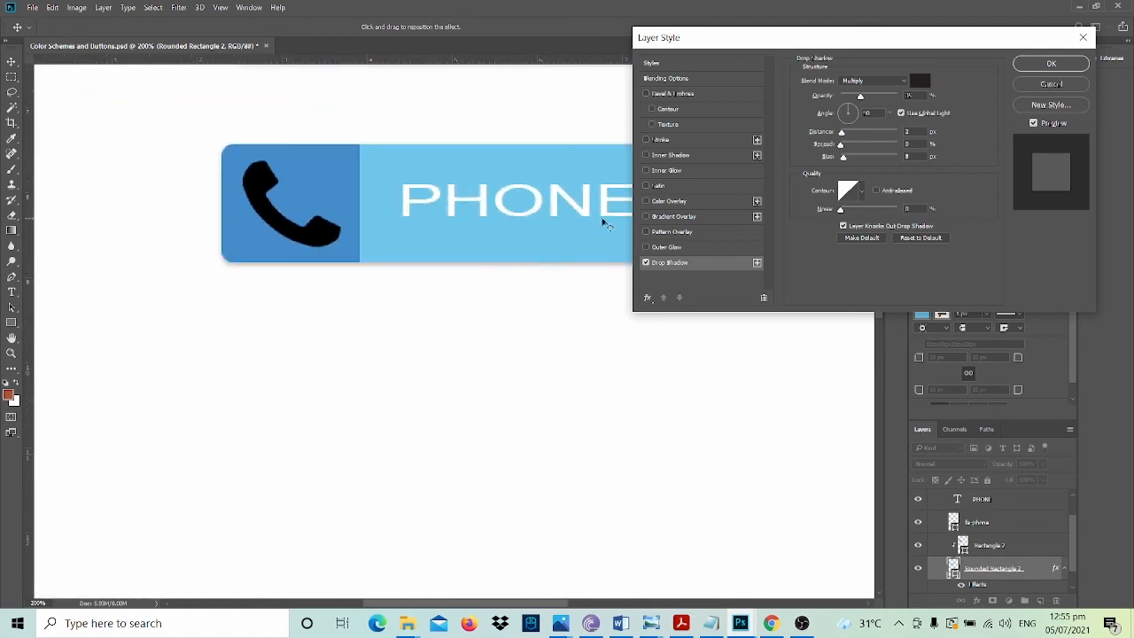
{"action": "left_click_drag", "start_coordinate": [778, 33], "coordinate": [875, 29]}
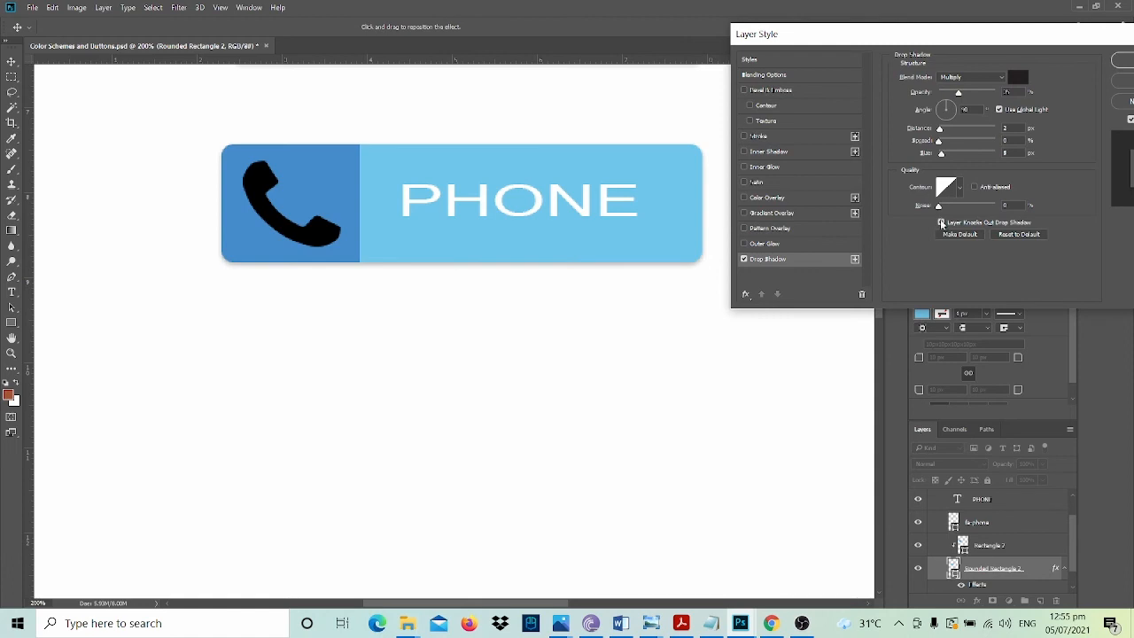
{"action": "left_click", "coordinate": [744, 259]}
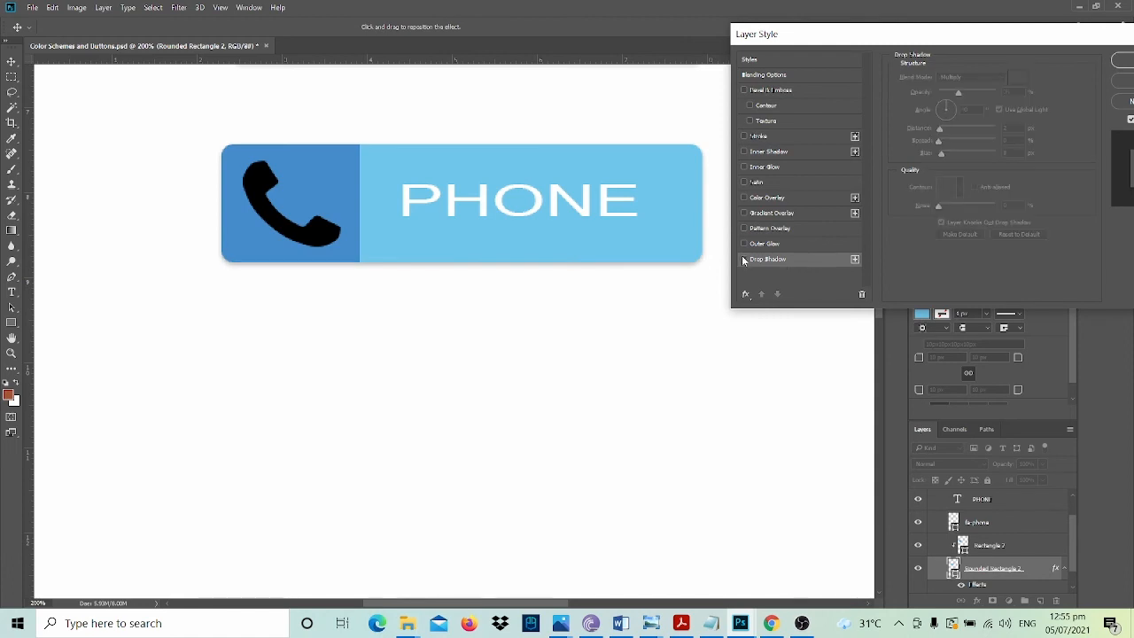
{"action": "left_click", "coordinate": [744, 258]}
{"action": "left_click", "coordinate": [744, 258]}
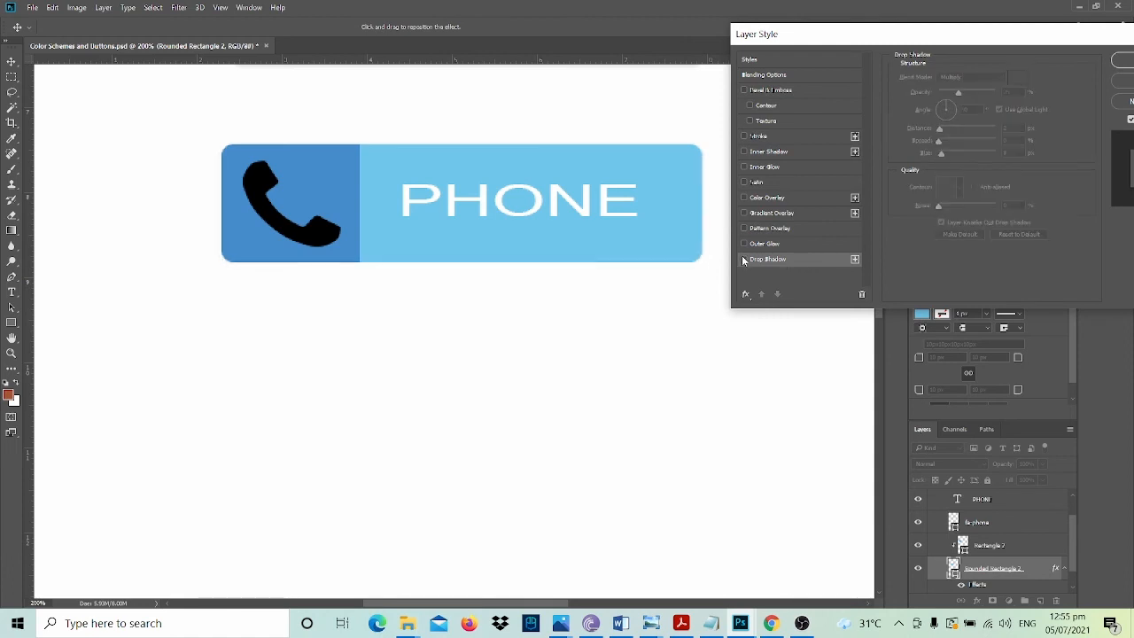
{"action": "left_click", "coordinate": [744, 258]}
{"action": "left_click", "coordinate": [745, 259]}
{"action": "left_click", "coordinate": [745, 259]}
Set the drop shadow's opacity to 60% and its distance to 3 px.
{"action": "left_click_drag", "start_coordinate": [956, 96], "coordinate": [965, 97]}
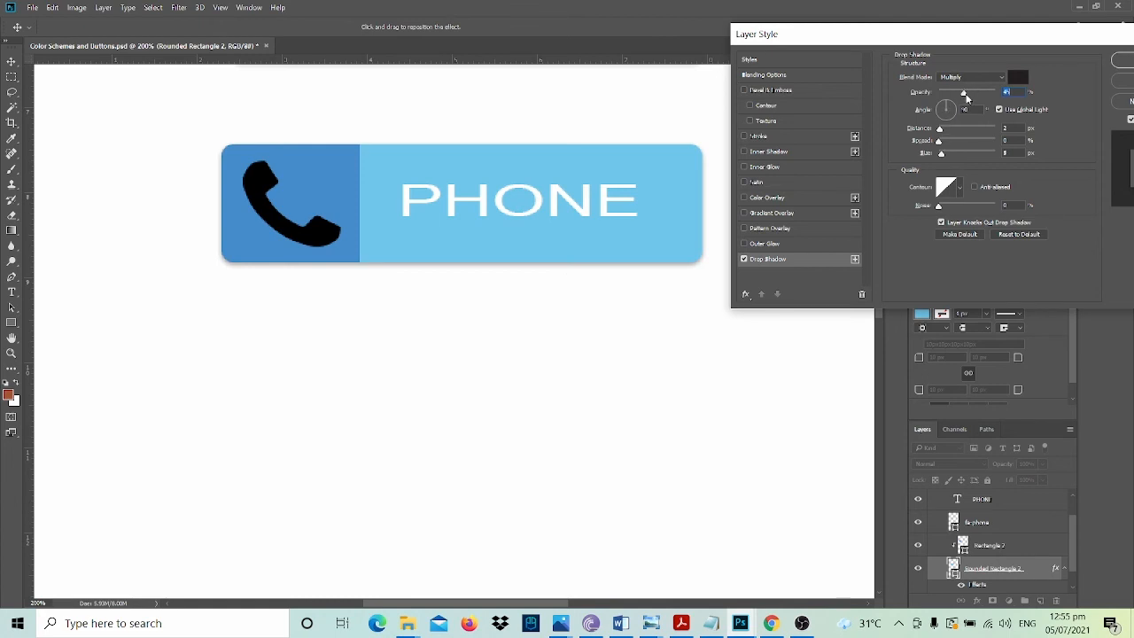
{"action": "left_click_drag", "start_coordinate": [971, 91], "coordinate": [971, 94]}
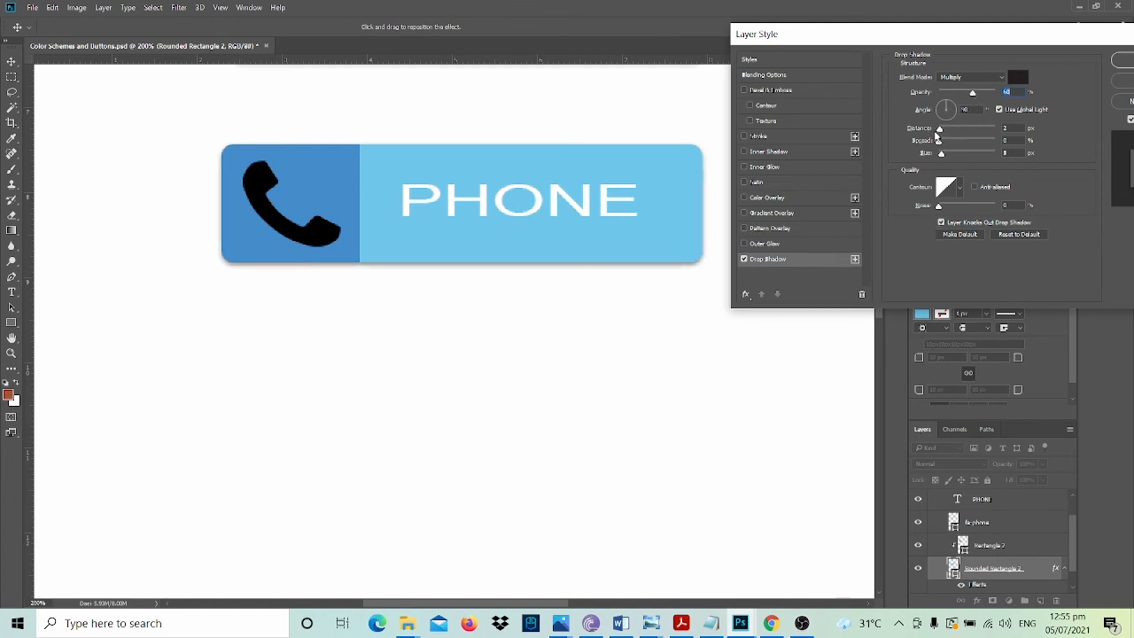
{"action": "left_click_drag", "start_coordinate": [941, 130], "coordinate": [942, 136]}
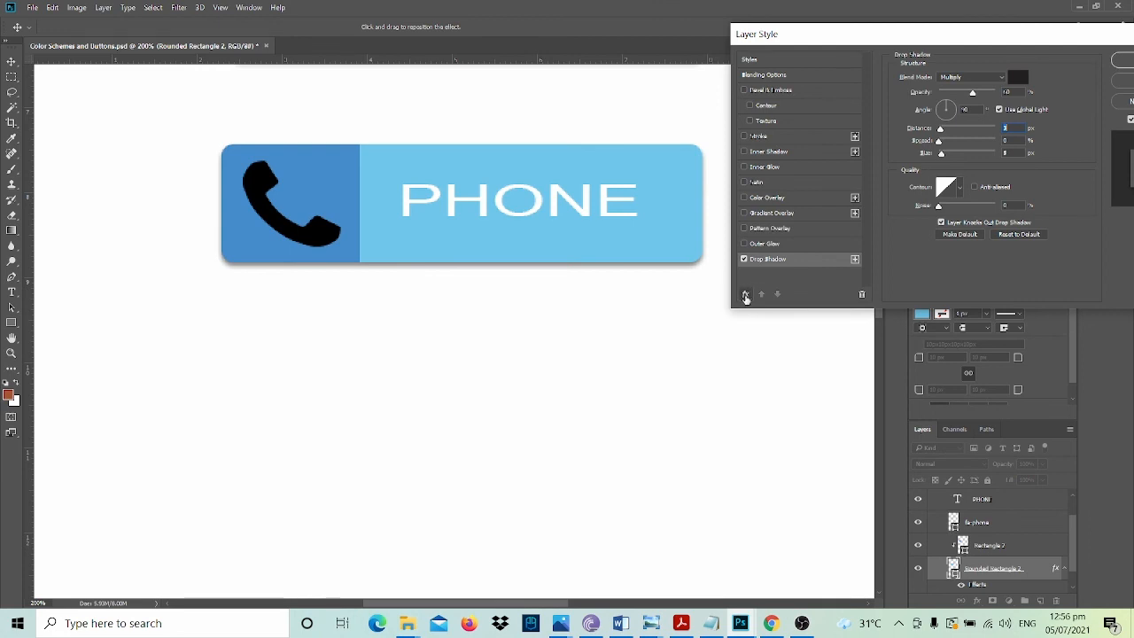
Add a second, fainter drop shadow to the lower button with 10% opacity and a larger distance than the first.
{"action": "left_click", "coordinate": [746, 295]}
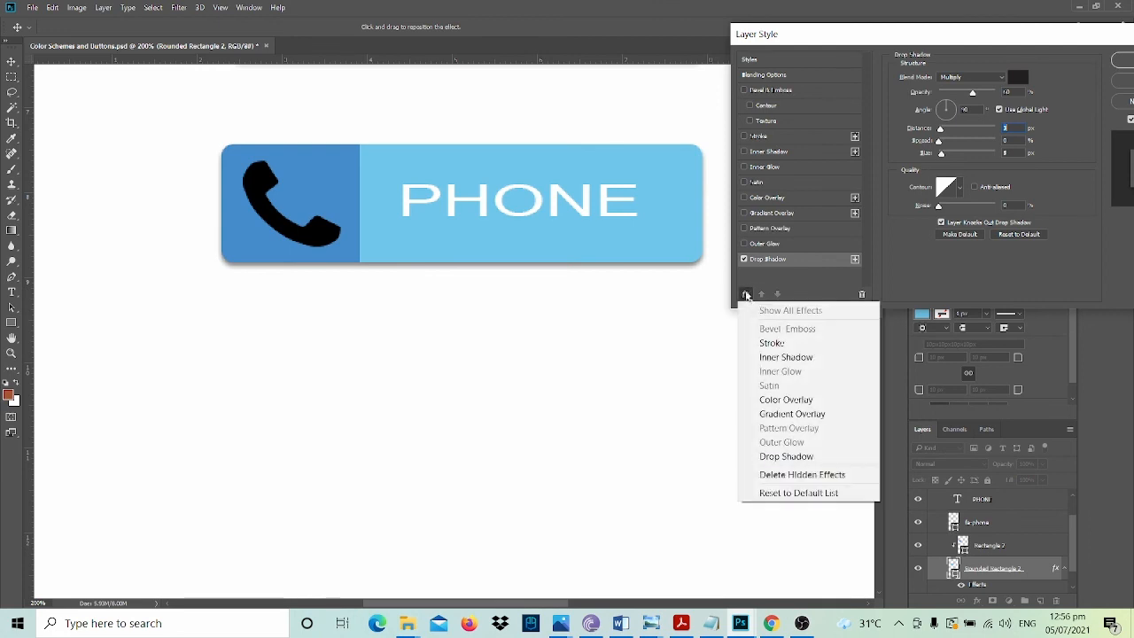
{"action": "left_click", "coordinate": [786, 457]}
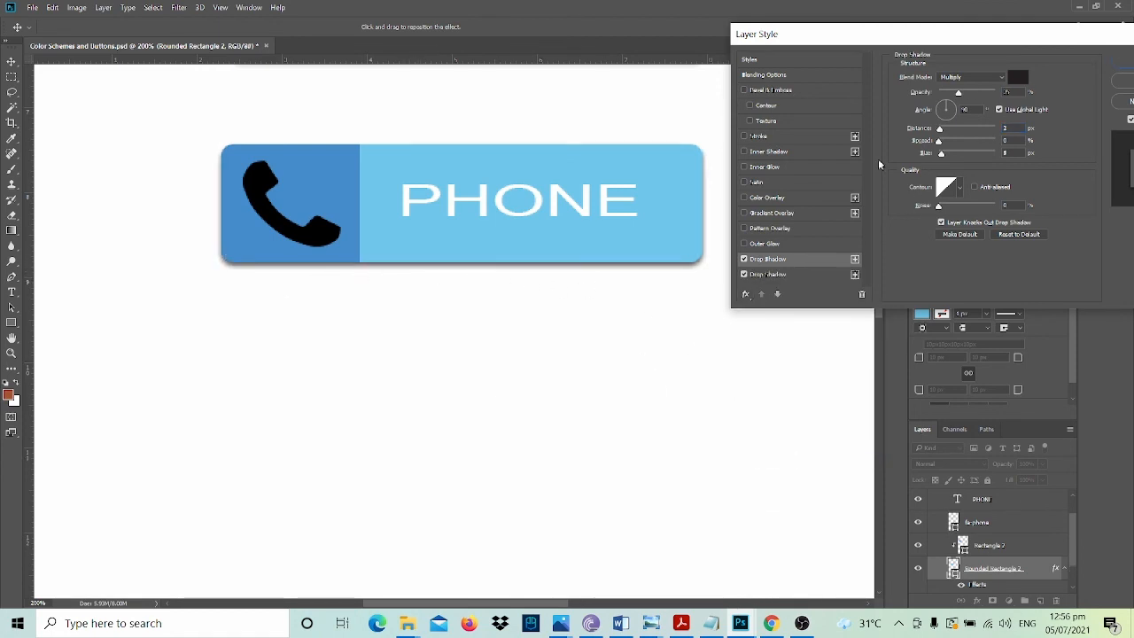
{"action": "left_click_drag", "start_coordinate": [958, 92], "coordinate": [944, 131]}
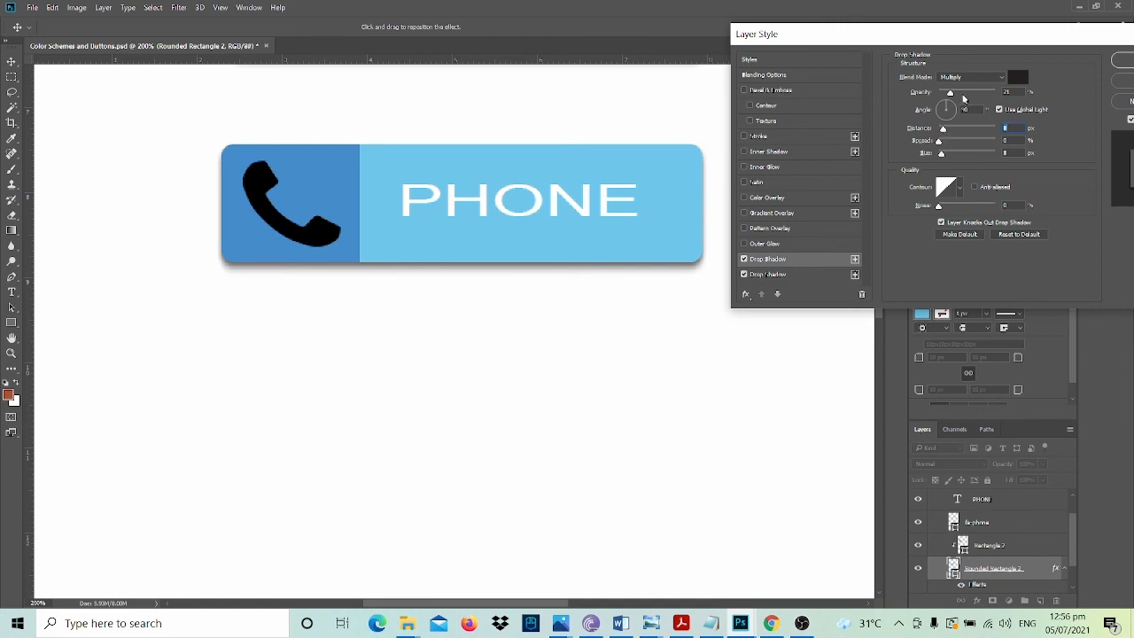
{"action": "left_click_drag", "start_coordinate": [950, 94], "coordinate": [945, 95]}
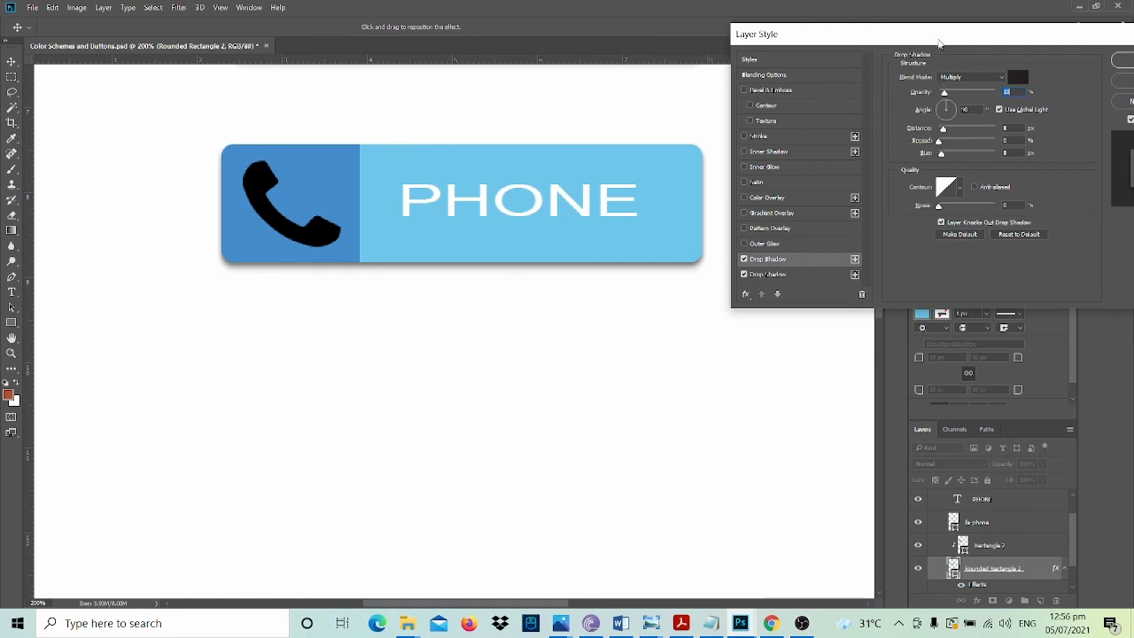
{"action": "left_click_drag", "start_coordinate": [939, 42], "coordinate": [843, 48]}
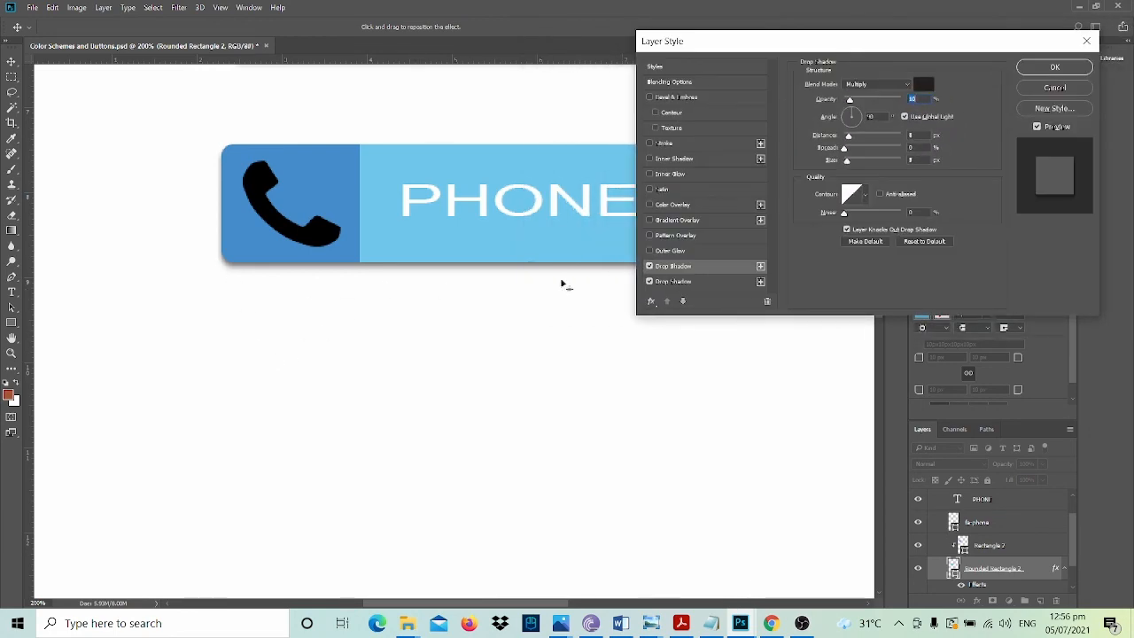
{"action": "left_click_drag", "start_coordinate": [886, 50], "coordinate": [988, 54]}
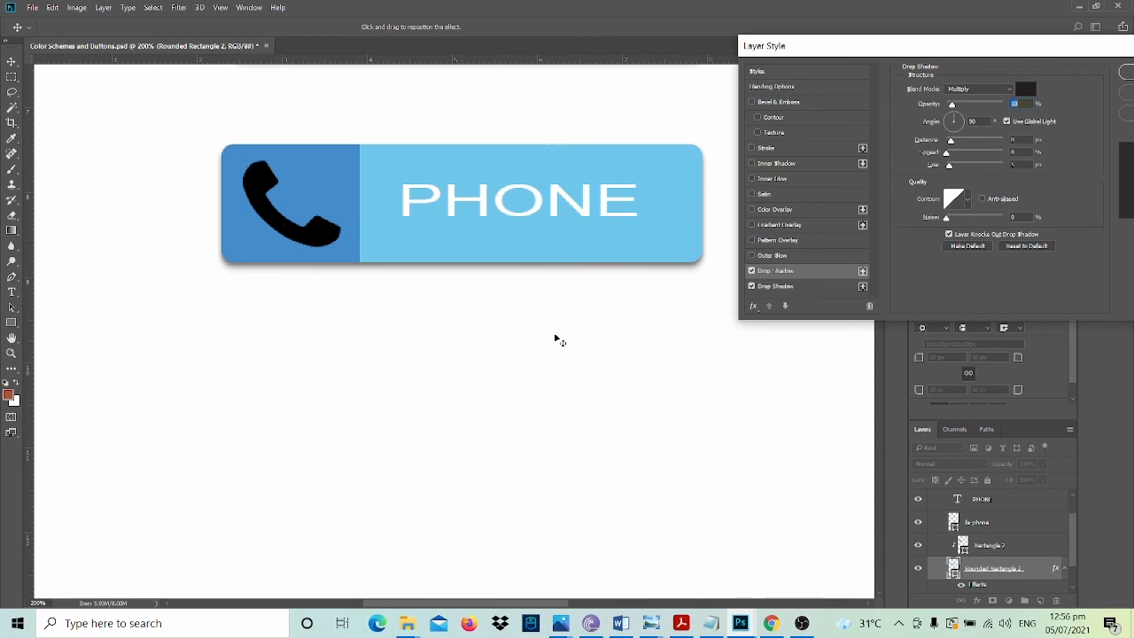
{"action": "left_click", "coordinate": [516, 359], "text": "alt"}
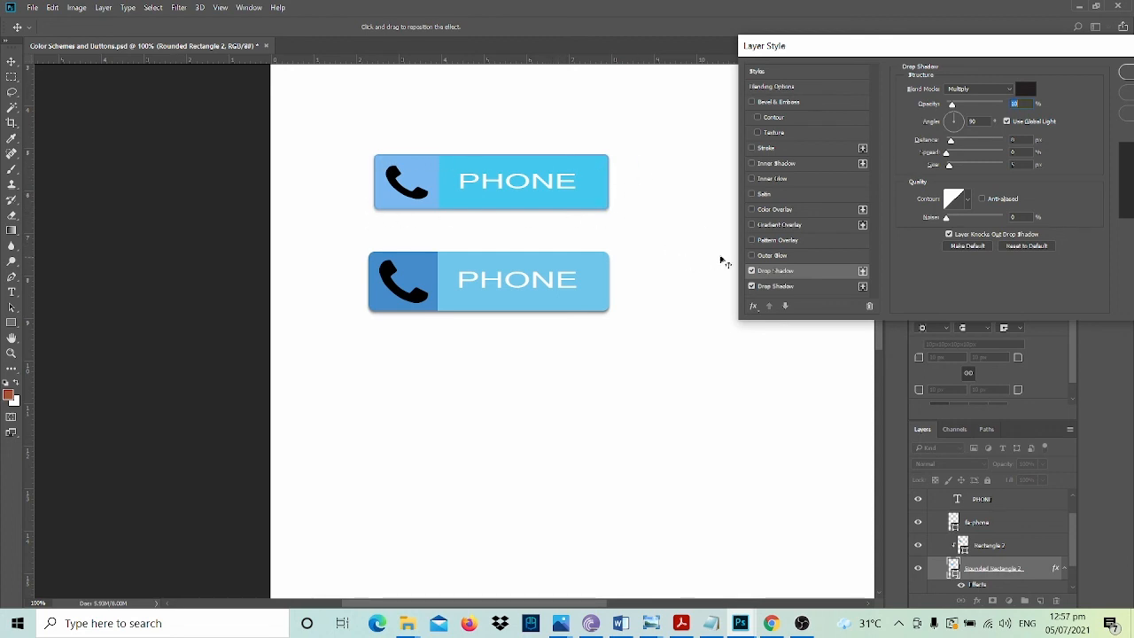
Add a 2 px light blue inside stroke to the lower button, apply the layer style and deselect the rectangle layer.
{"action": "left_click", "coordinate": [776, 149]}
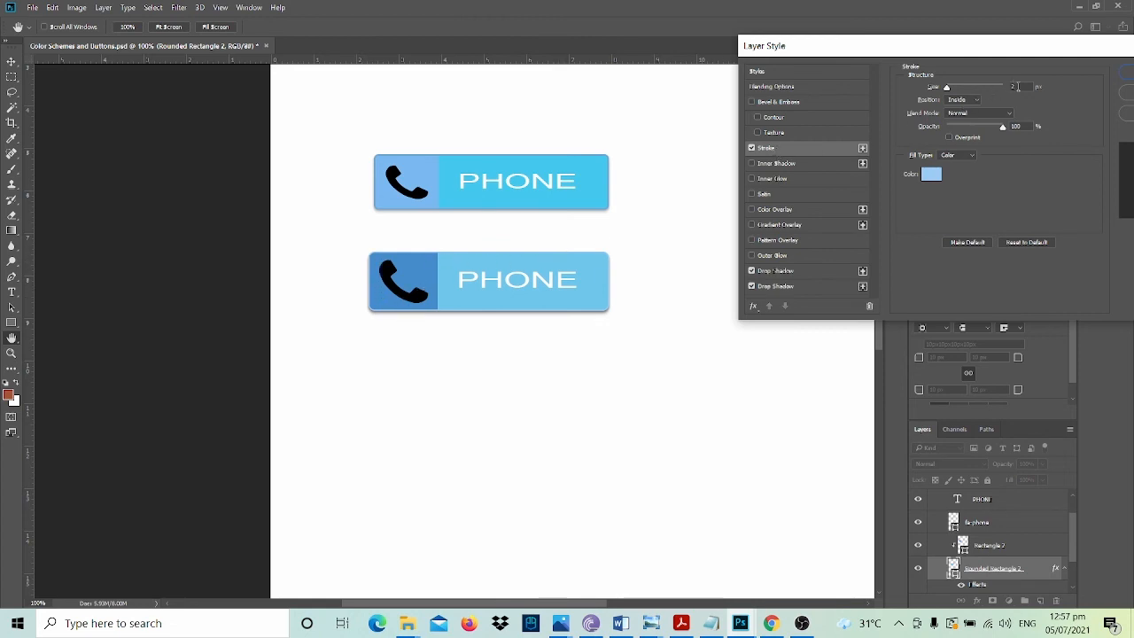
{"action": "double_click", "coordinate": [1015, 86]}
{"action": "key", "text": "Down"}
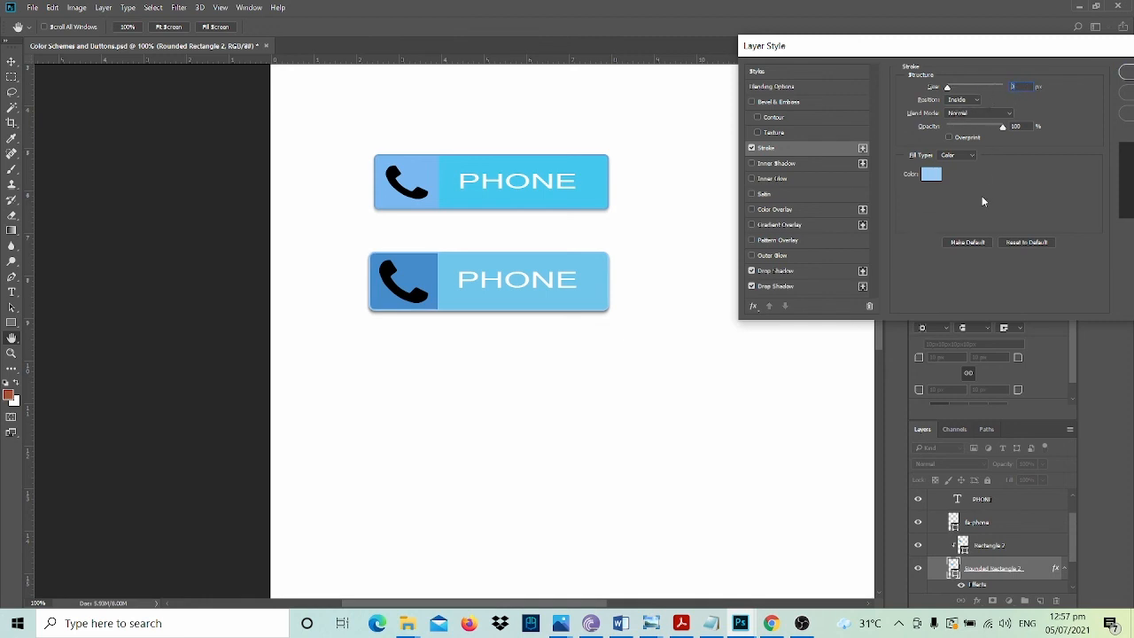
{"action": "key", "text": "Down"}
{"action": "left_click_drag", "start_coordinate": [908, 53], "coordinate": [822, 54]}
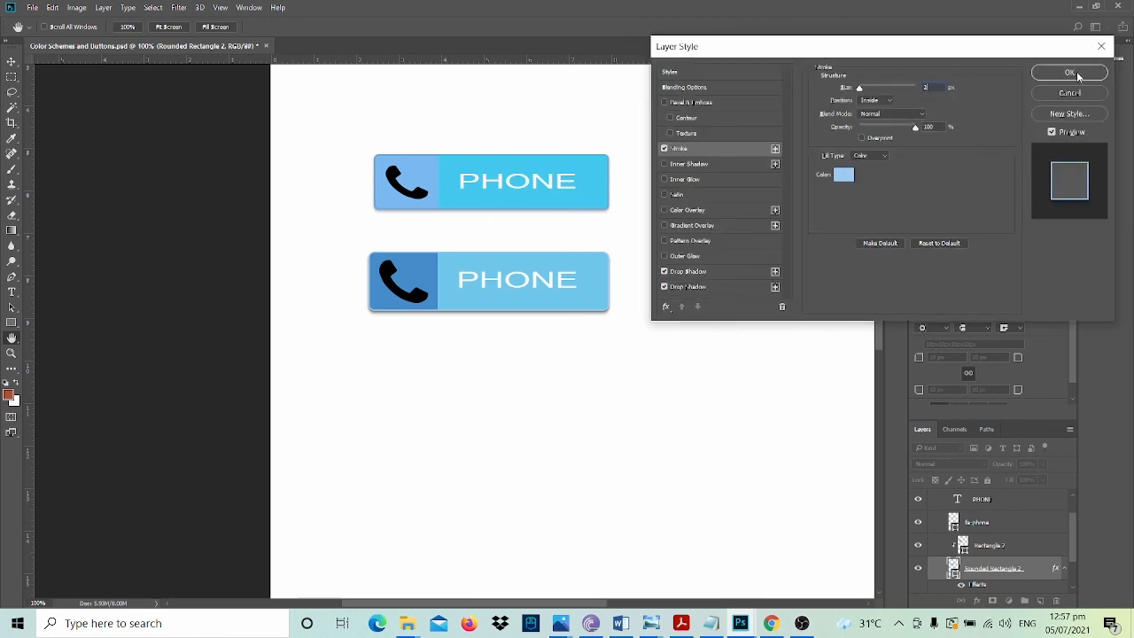
{"action": "left_click", "coordinate": [1070, 73]}
{"action": "left_click", "coordinate": [825, 473]}
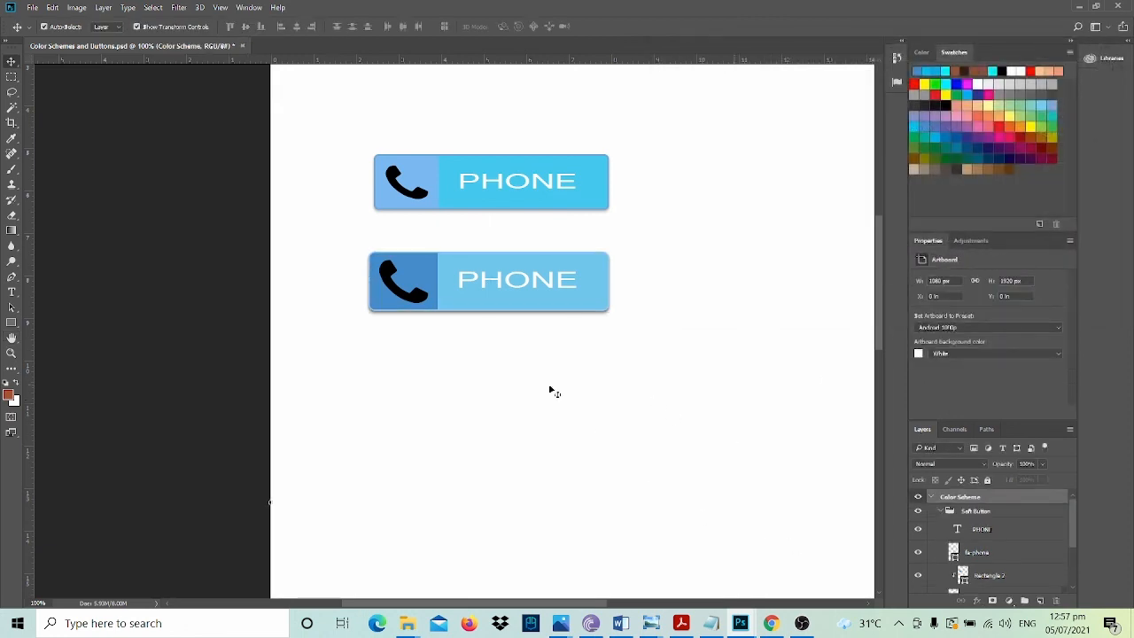